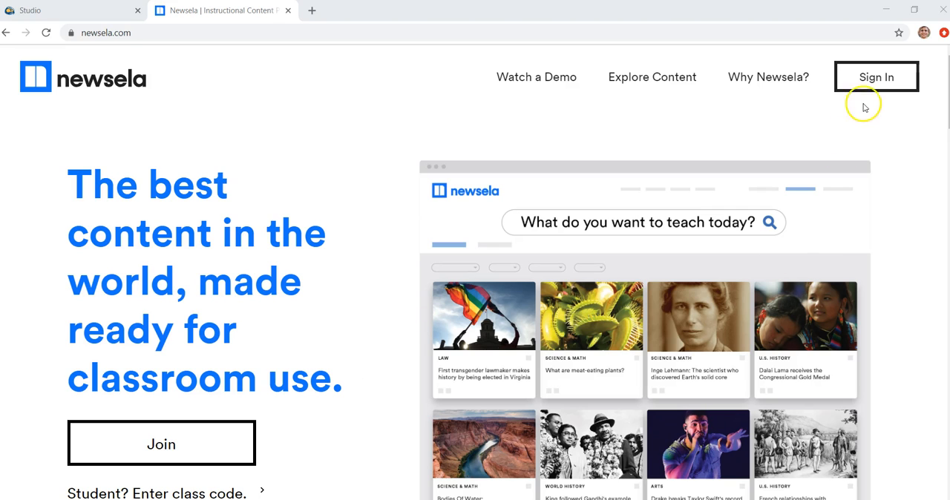
Step: Sign in to Newsela with a Google account
{"action": "left_click", "coordinate": [133, 35]}
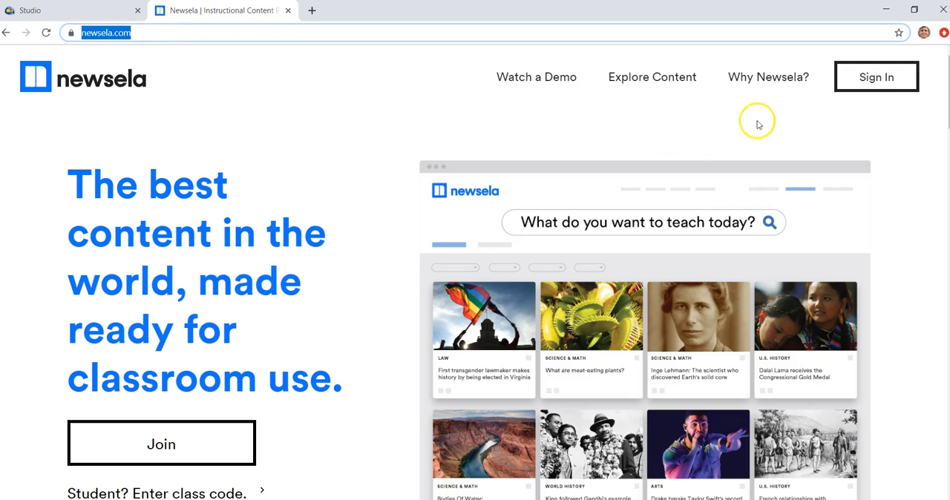
{"action": "left_click", "coordinate": [869, 80]}
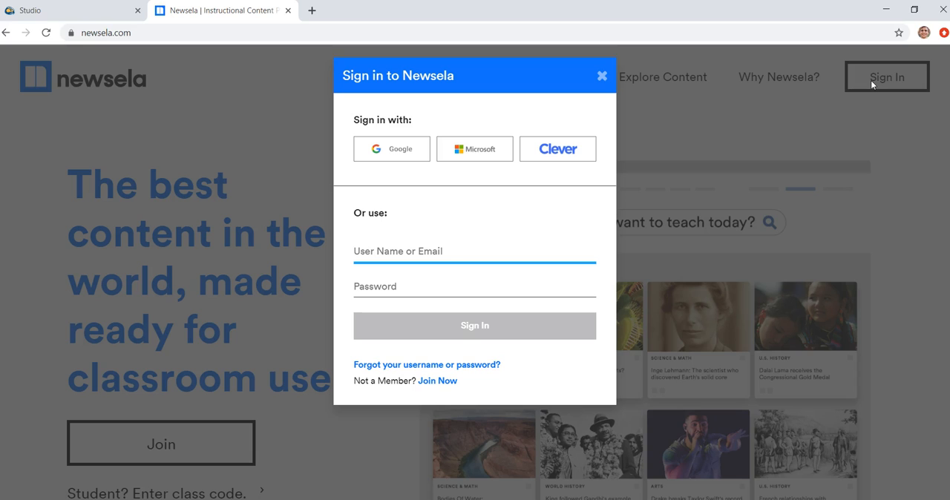
{"action": "left_click", "coordinate": [401, 154]}
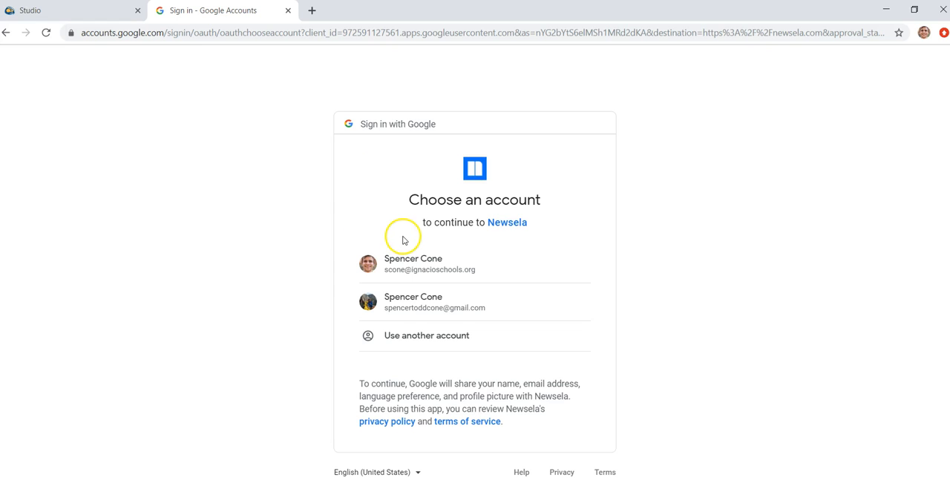
{"action": "left_click", "coordinate": [420, 262]}
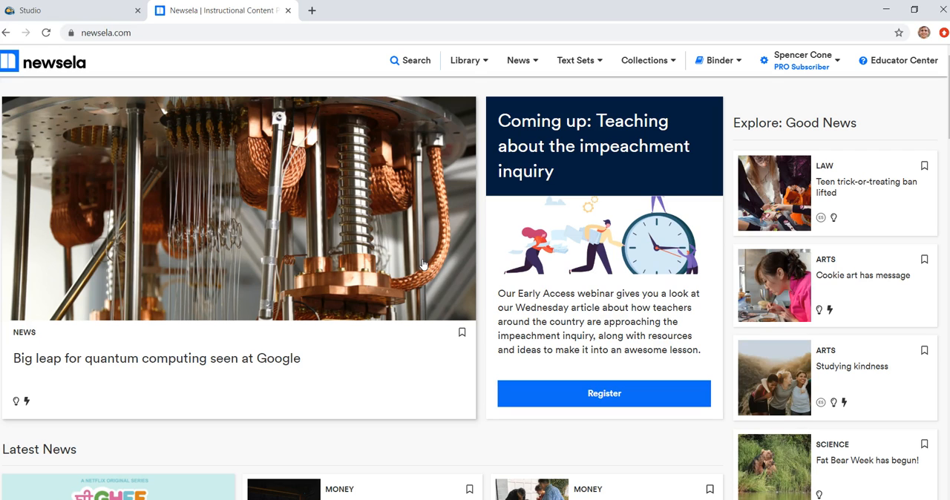
Step: Open the class settings and sync the selected Google Classroom classes into Newsela
{"action": "left_click", "coordinate": [788, 60]}
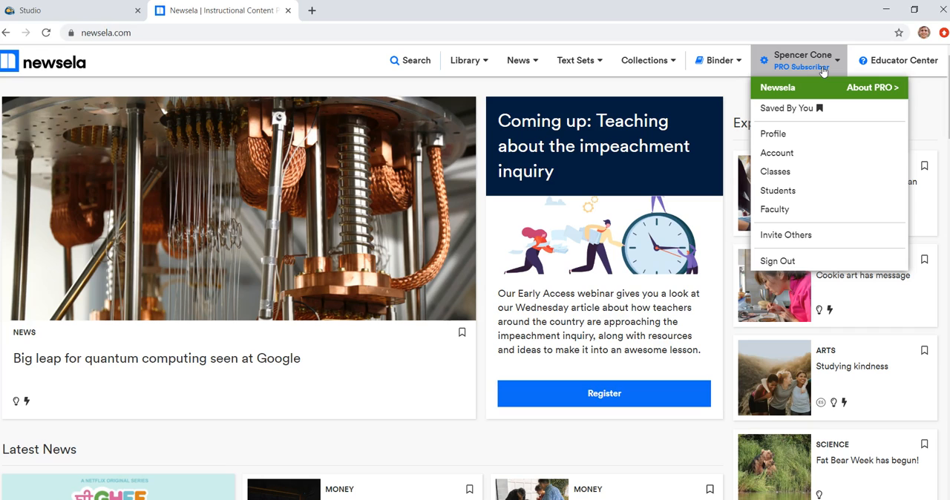
{"action": "left_click", "coordinate": [820, 174]}
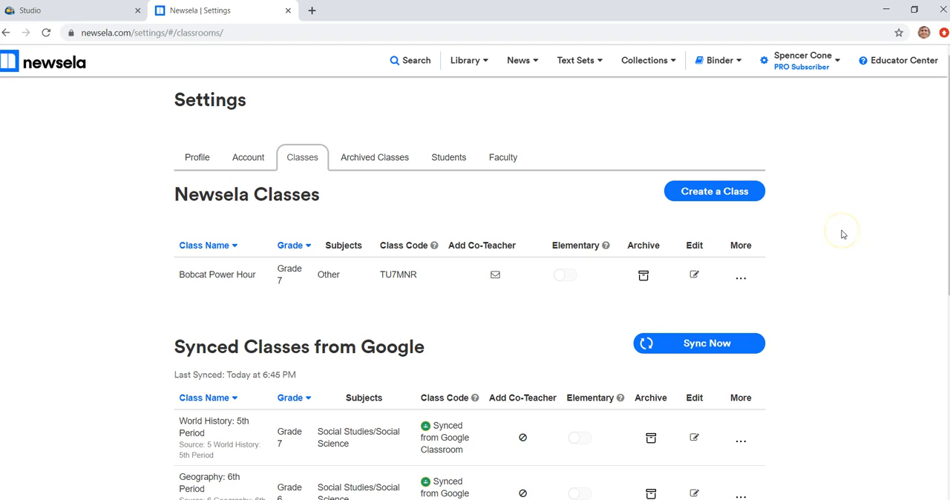
{"action": "scroll", "coordinate": [844, 234], "scroll_direction": "down", "scroll_amount": 2}
{"action": "scroll", "coordinate": [844, 234], "scroll_direction": "down", "scroll_amount": 2}
{"action": "scroll", "coordinate": [843, 235], "scroll_direction": "up", "scroll_amount": 1}
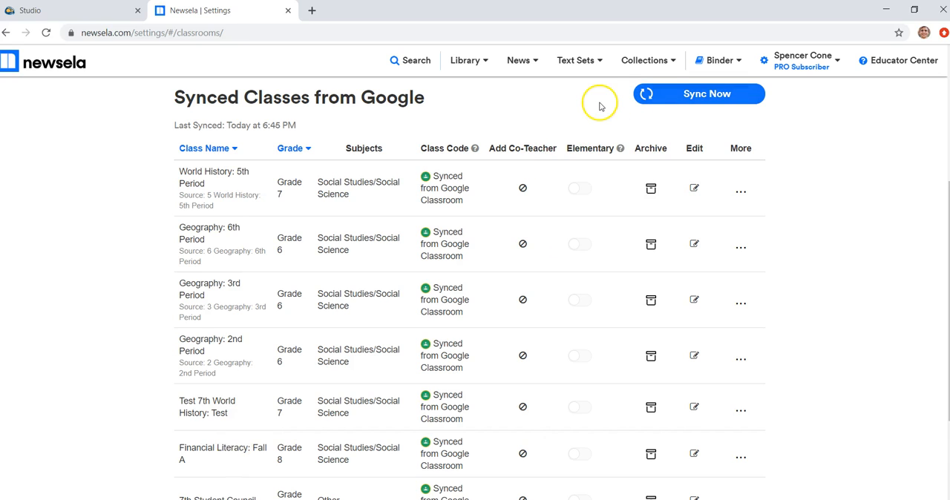
{"action": "left_click", "coordinate": [664, 95]}
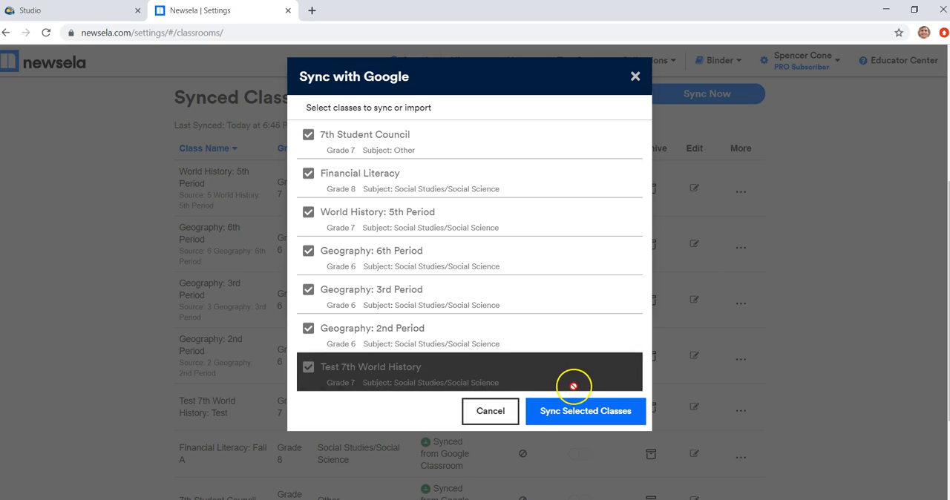
{"action": "left_click", "coordinate": [574, 410]}
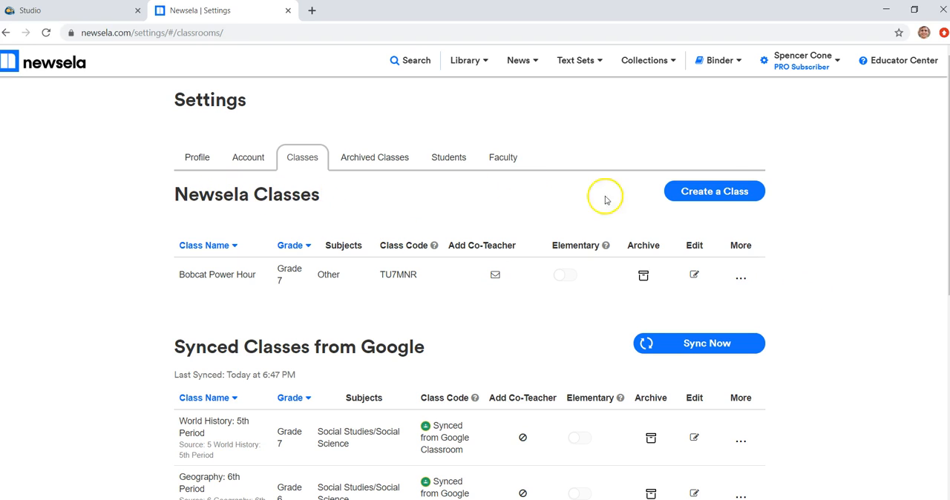
Step: Create a new class named World History for grade 7 with the subject Social Studies/Social Science
{"action": "left_click", "coordinate": [728, 192]}
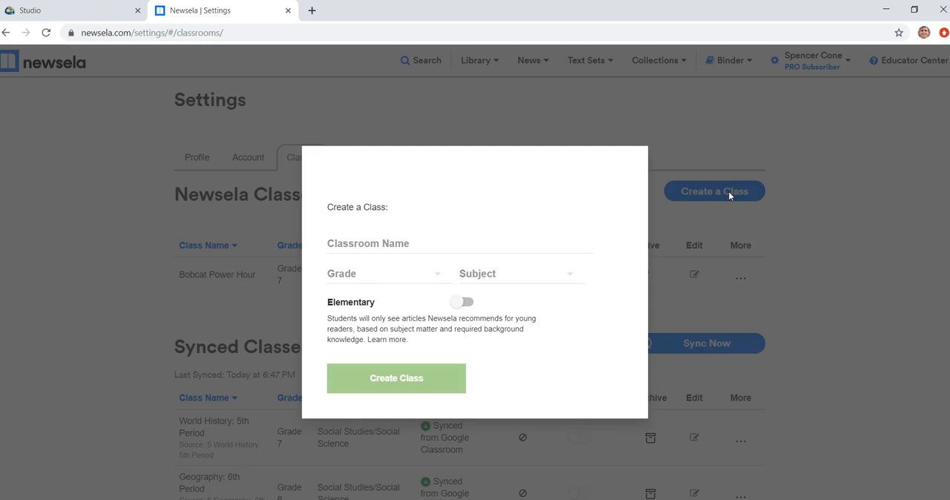
{"action": "left_click", "coordinate": [384, 245]}
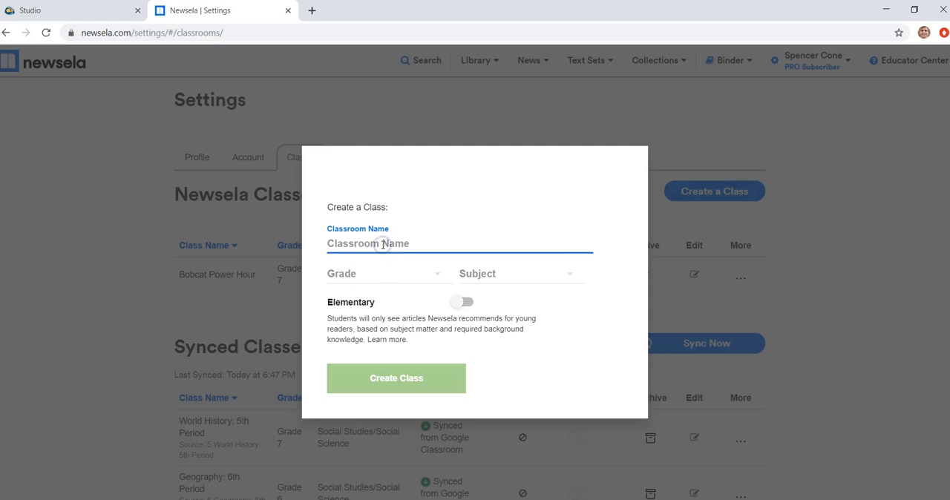
{"action": "type", "text": "W"}
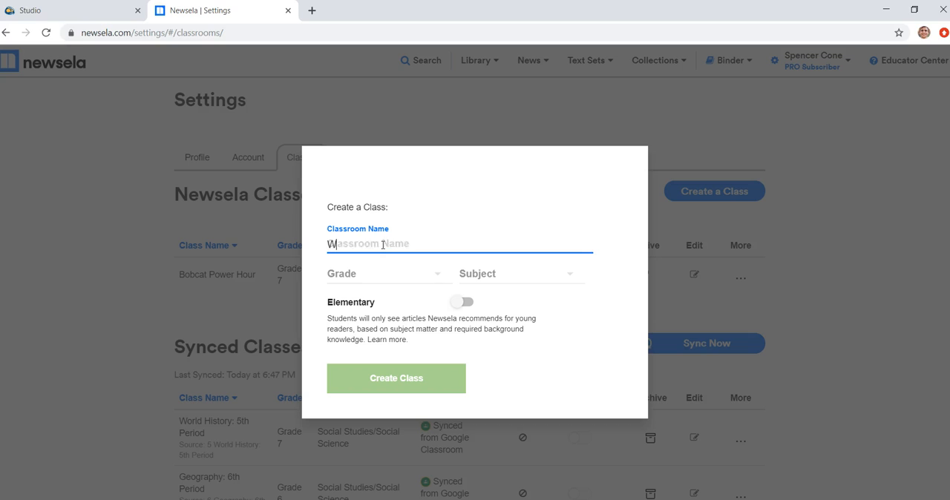
{"action": "type", "text": "orld History"}
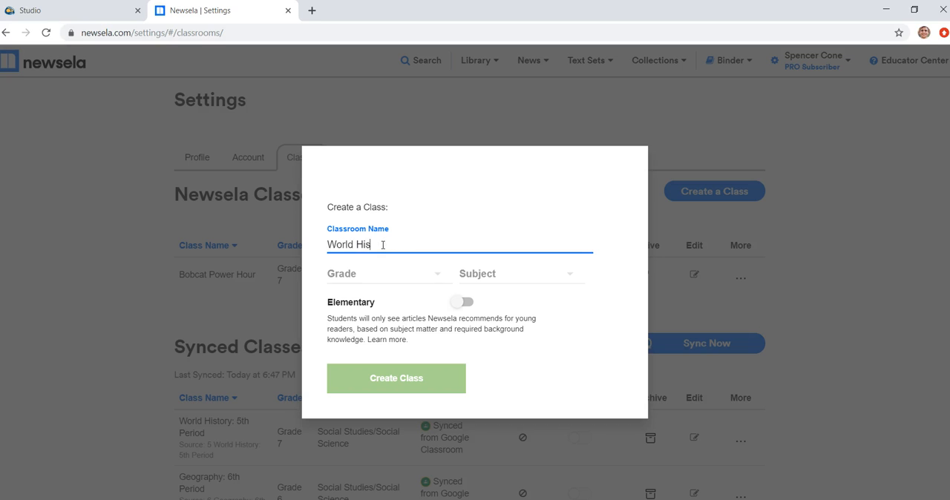
{"action": "left_click", "coordinate": [422, 273]}
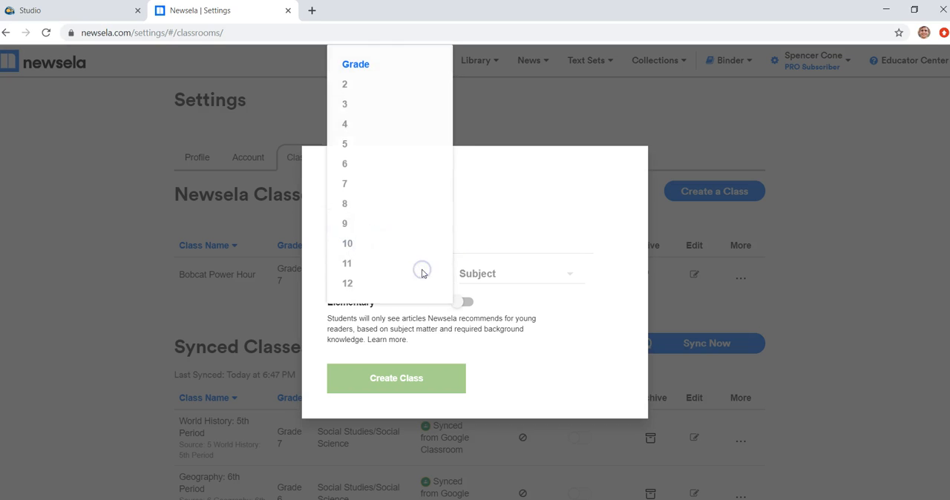
{"action": "left_click", "coordinate": [371, 184]}
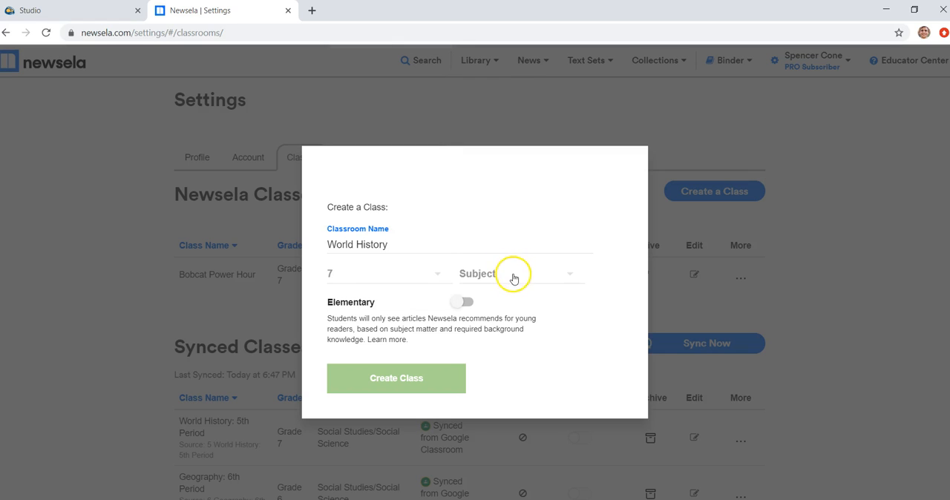
{"action": "left_click", "coordinate": [512, 273]}
{"action": "left_click", "coordinate": [521, 419]}
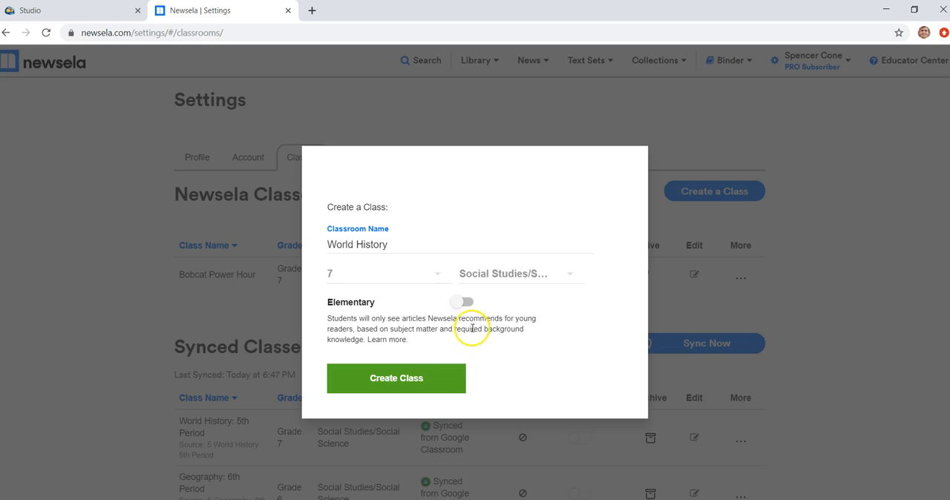
{"action": "left_click", "coordinate": [436, 382]}
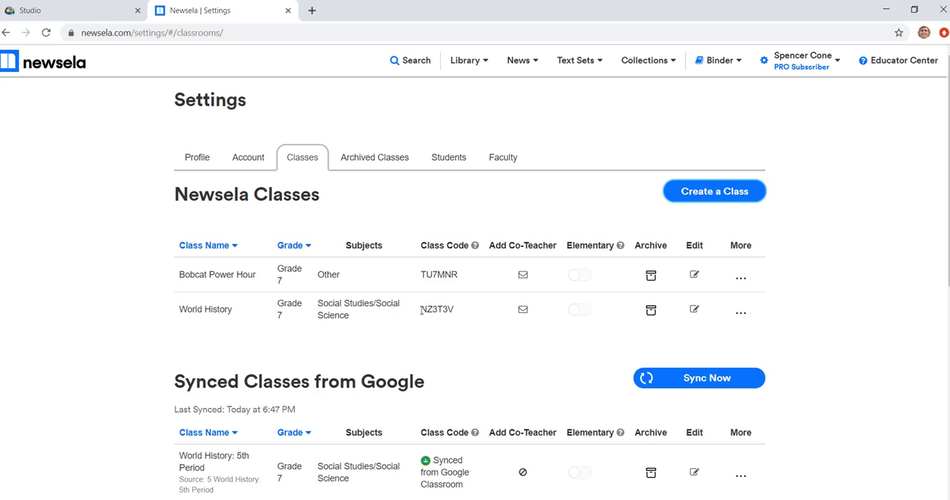
Step: Highlight the new World History class code and review the Newsela and synced class lists
{"action": "left_click_drag", "start_coordinate": [421, 311], "coordinate": [456, 312]}
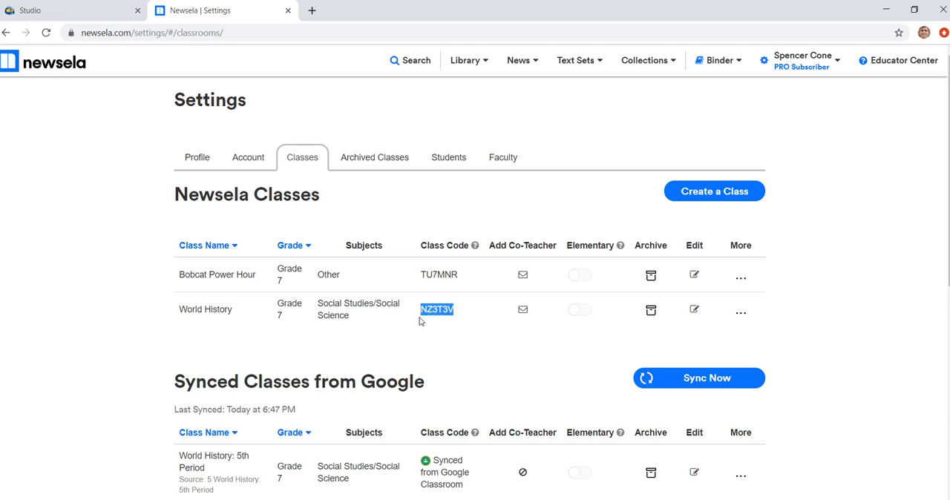
{"action": "left_click", "coordinate": [438, 330]}
{"action": "scroll", "coordinate": [566, 334], "scroll_direction": "down", "scroll_amount": 3}
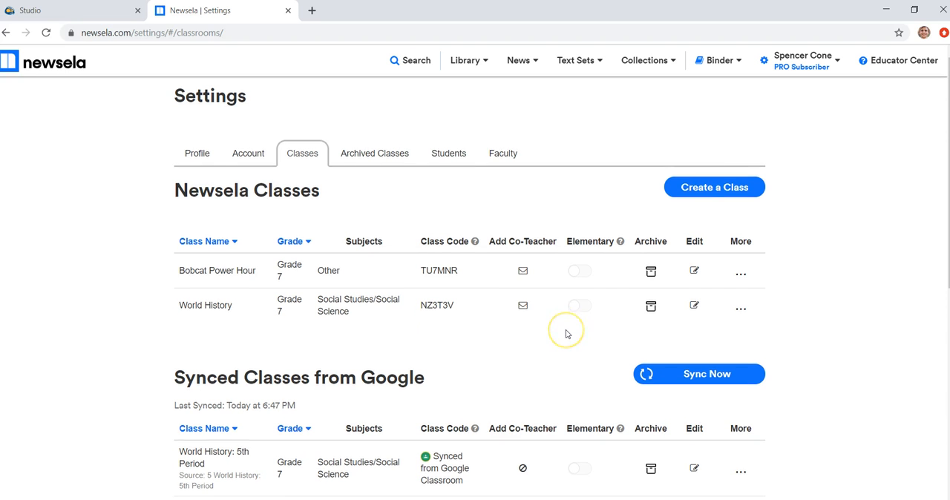
{"action": "scroll", "coordinate": [566, 334], "scroll_direction": "down", "scroll_amount": 1}
{"action": "scroll", "coordinate": [566, 334], "scroll_direction": "up", "scroll_amount": 1}
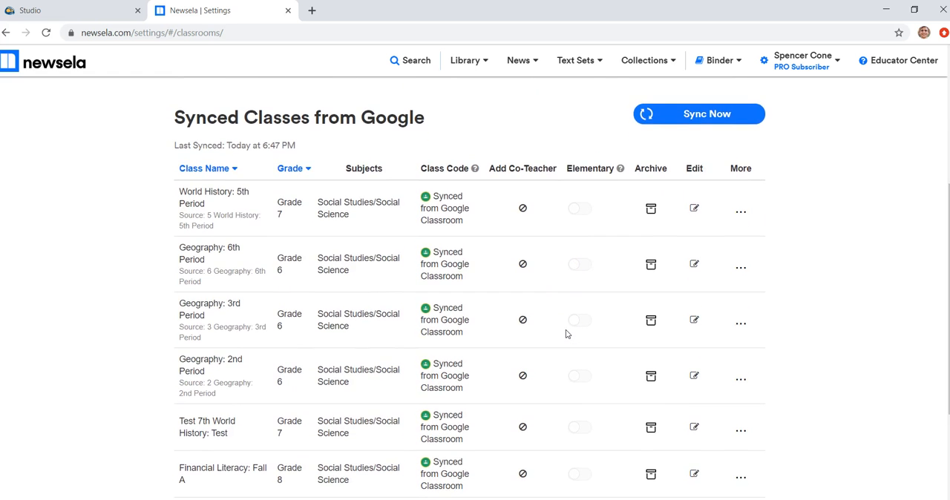
{"action": "scroll", "coordinate": [566, 334], "scroll_direction": "up", "scroll_amount": 3}
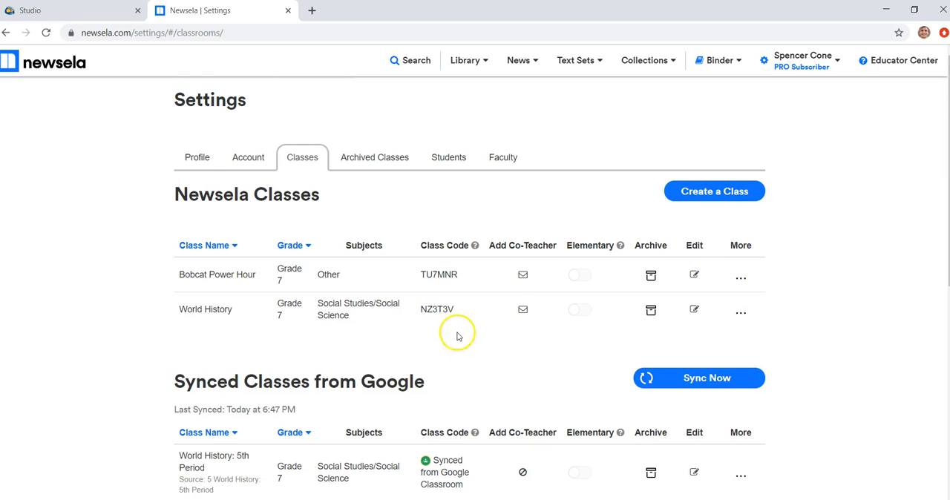
{"action": "scroll", "coordinate": [471, 357], "scroll_direction": "down", "scroll_amount": 4}
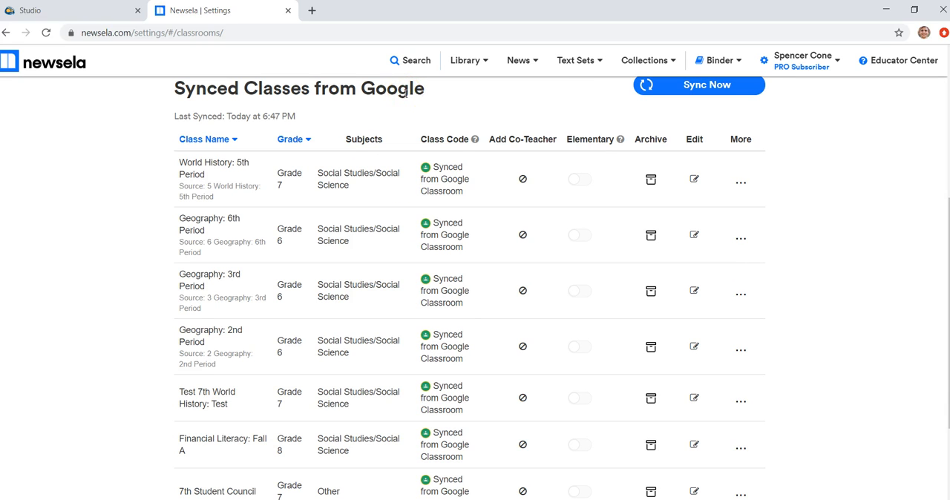
{"action": "scroll", "coordinate": [401, 90], "scroll_direction": "up", "scroll_amount": 4}
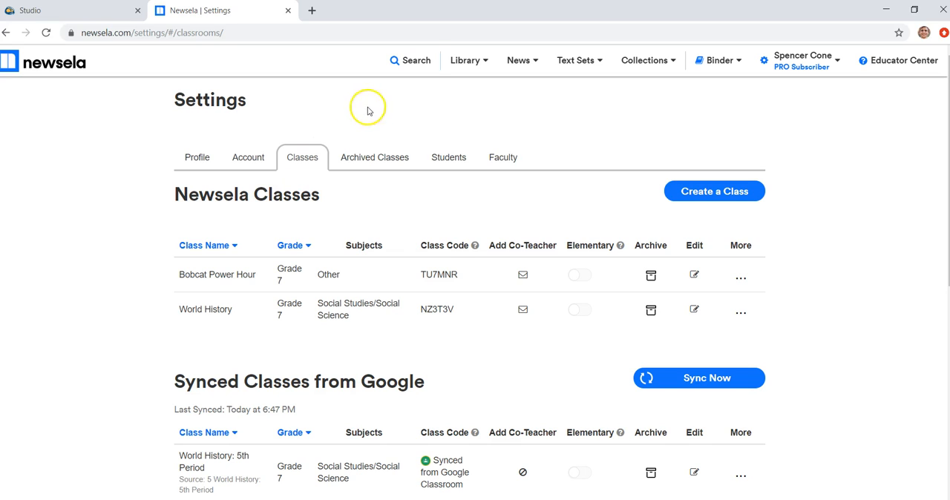
Step: Search Newsela content for Egyptian Mummies
{"action": "left_click", "coordinate": [401, 66]}
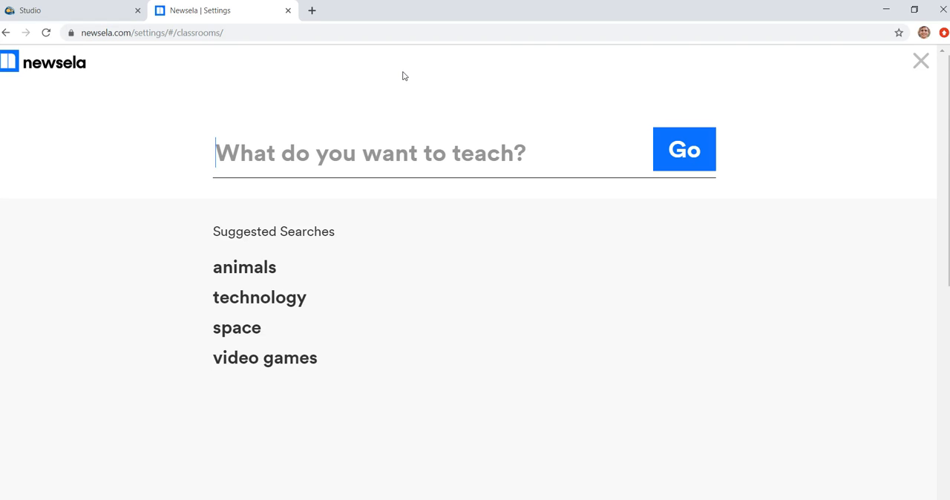
{"action": "type", "text": "Egy"}
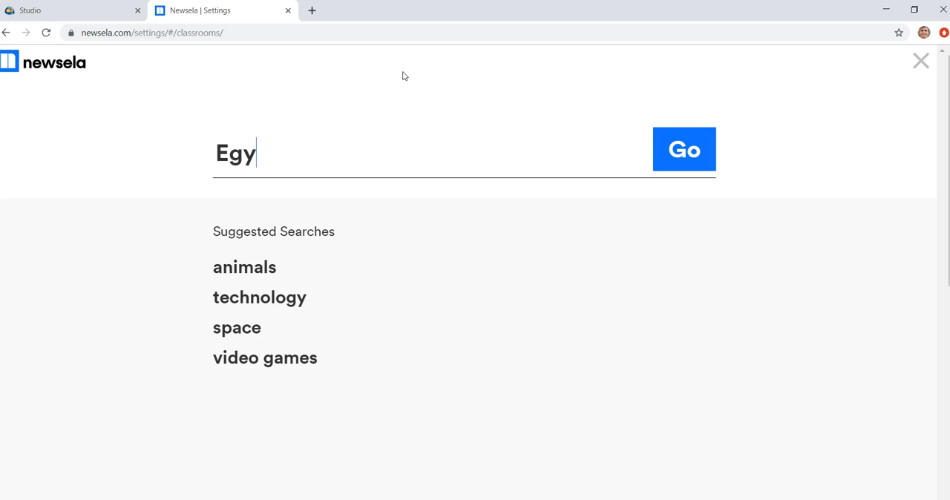
{"action": "type", "text": "ptian Mummies"}
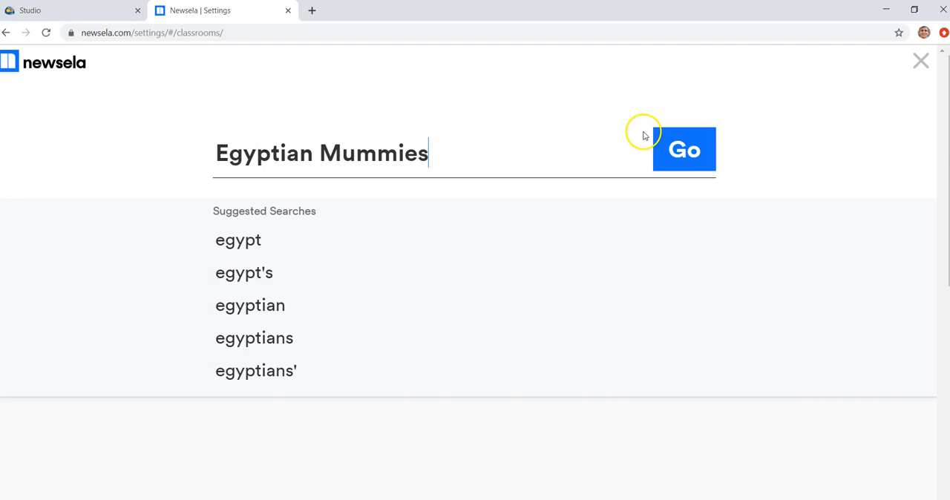
{"action": "left_click", "coordinate": [672, 145]}
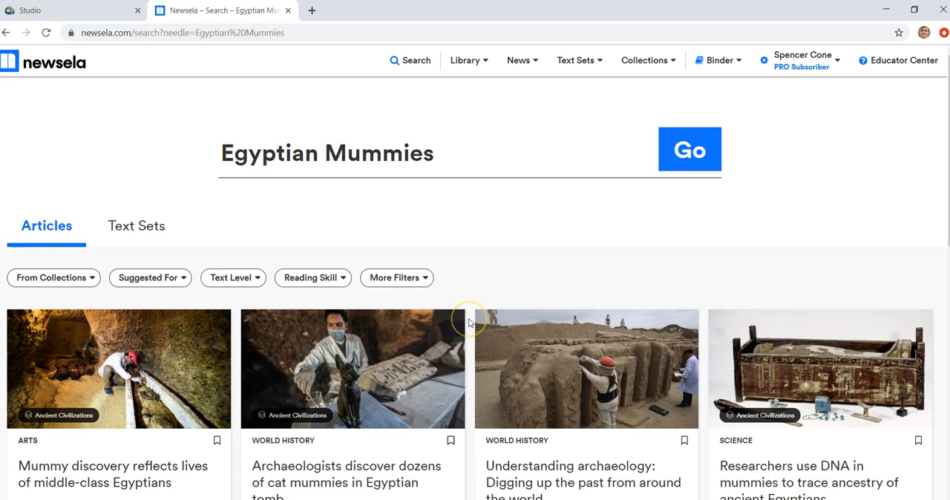
Step: Browse the search results and open the article How and Why the Egyptians Made Their Mummies
{"action": "scroll", "coordinate": [469, 323], "scroll_direction": "down", "scroll_amount": 3}
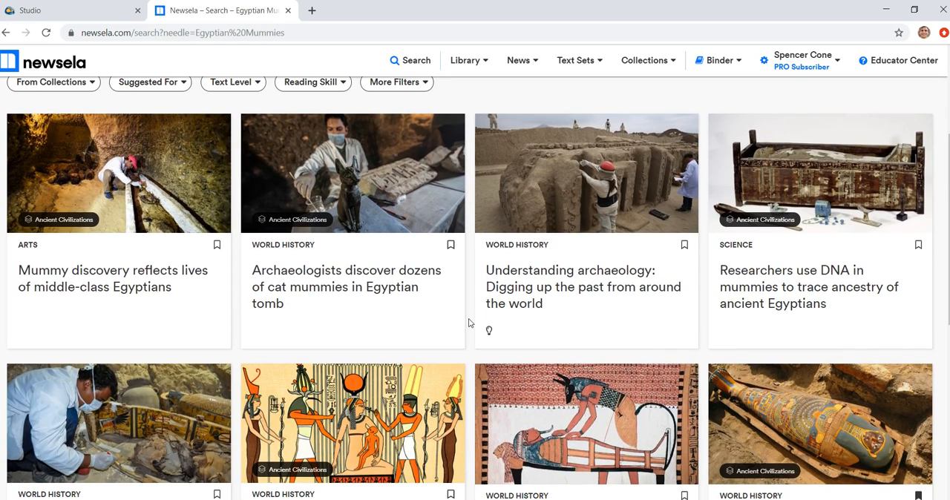
{"action": "scroll", "coordinate": [469, 323], "scroll_direction": "down", "scroll_amount": 1}
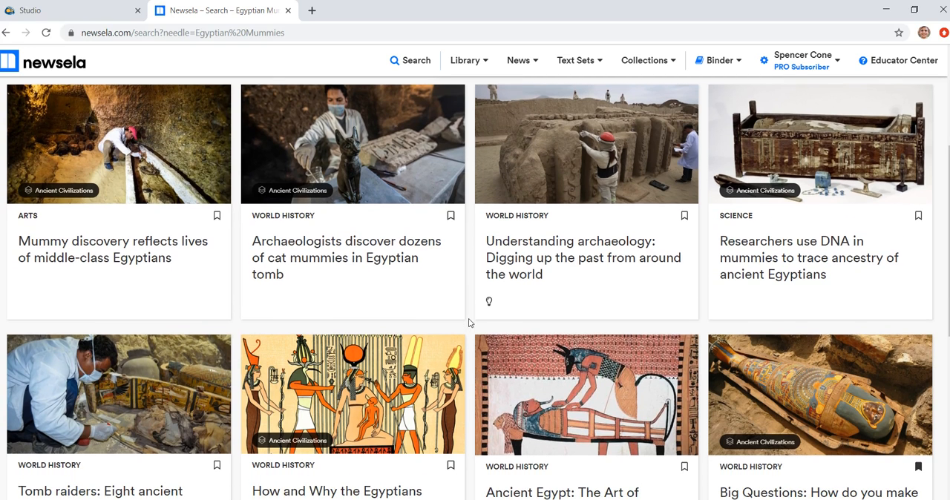
{"action": "scroll", "coordinate": [469, 319], "scroll_direction": "down", "scroll_amount": 2}
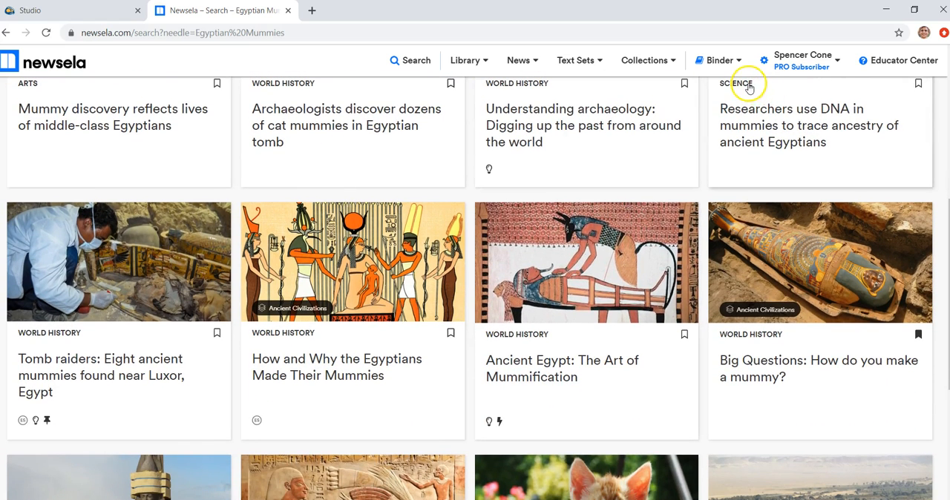
{"action": "scroll", "coordinate": [522, 329], "scroll_direction": "down", "scroll_amount": 4}
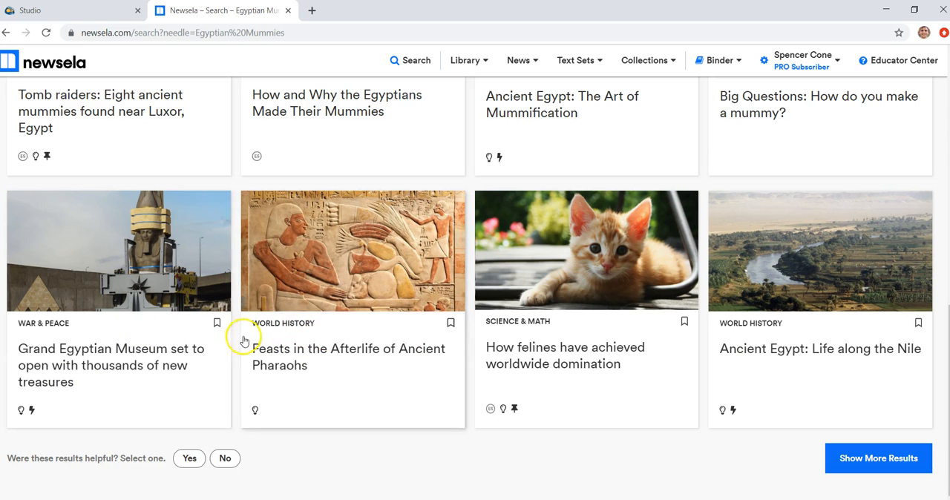
{"action": "scroll", "coordinate": [233, 343], "scroll_direction": "up", "scroll_amount": 3}
{"action": "scroll", "coordinate": [233, 342], "scroll_direction": "up", "scroll_amount": 1}
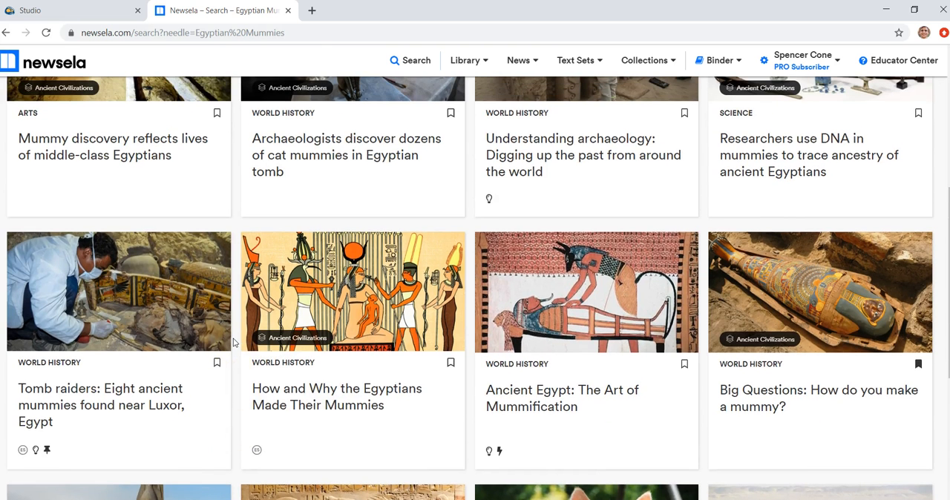
{"action": "left_click", "coordinate": [266, 390]}
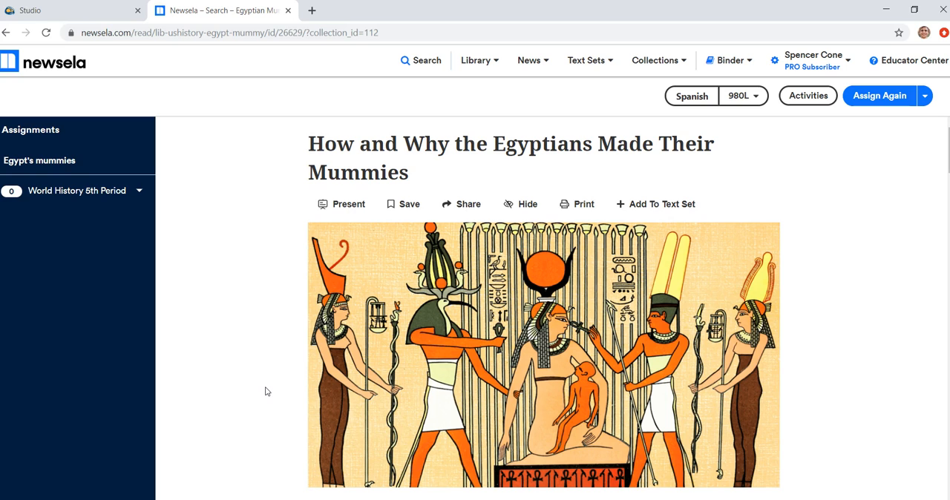
Step: Switch the article to Present mode and scroll into its text
{"action": "left_click", "coordinate": [342, 210]}
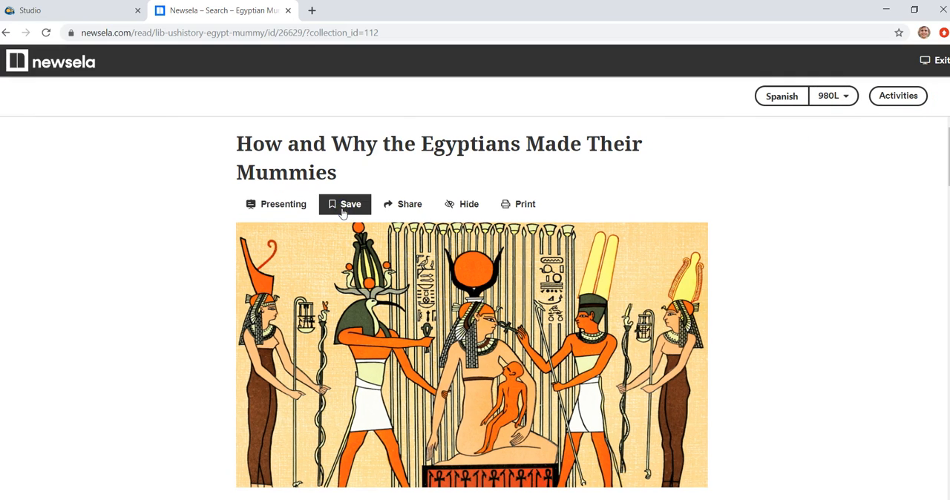
{"action": "left_click", "coordinate": [829, 291]}
{"action": "scroll", "coordinate": [829, 295], "scroll_direction": "down", "scroll_amount": 5}
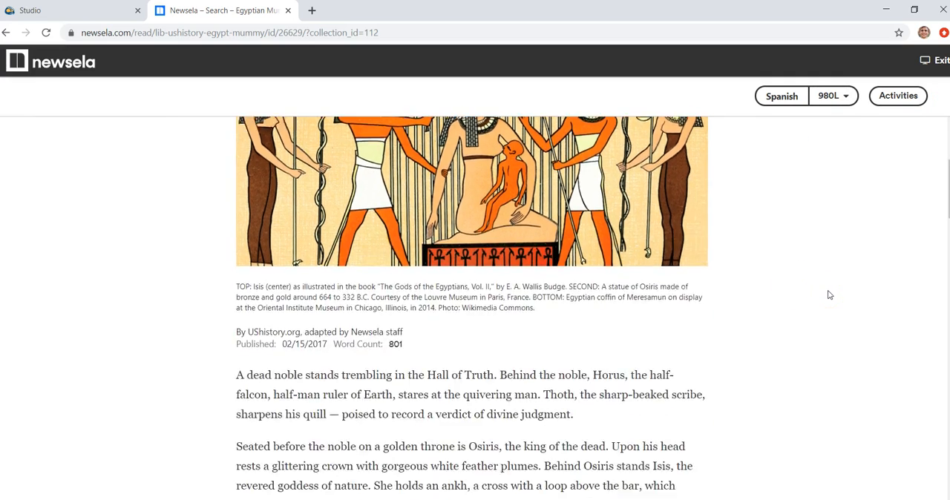
Step: Leave Present mode and open the Add To Text Set options, closing them without picking a text set
{"action": "scroll", "coordinate": [830, 295], "scroll_direction": "up", "scroll_amount": 5}
{"action": "left_click", "coordinate": [254, 203]}
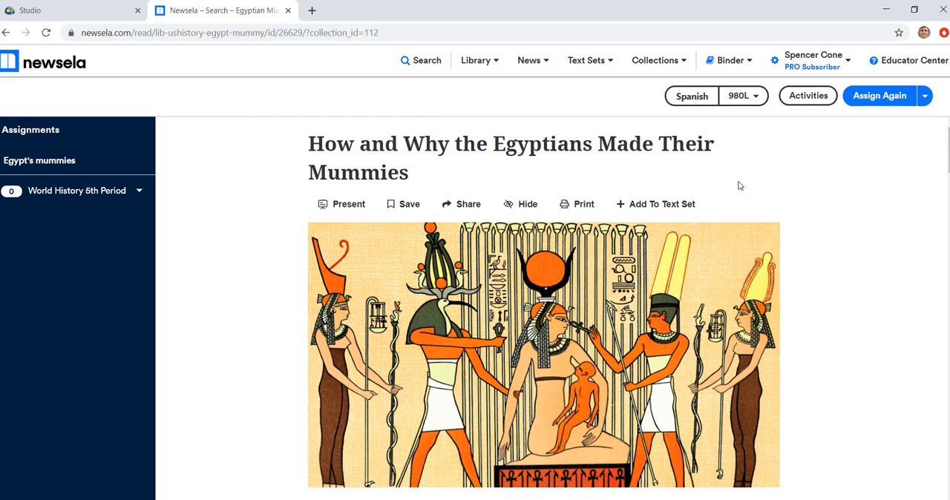
{"action": "left_click", "coordinate": [679, 211]}
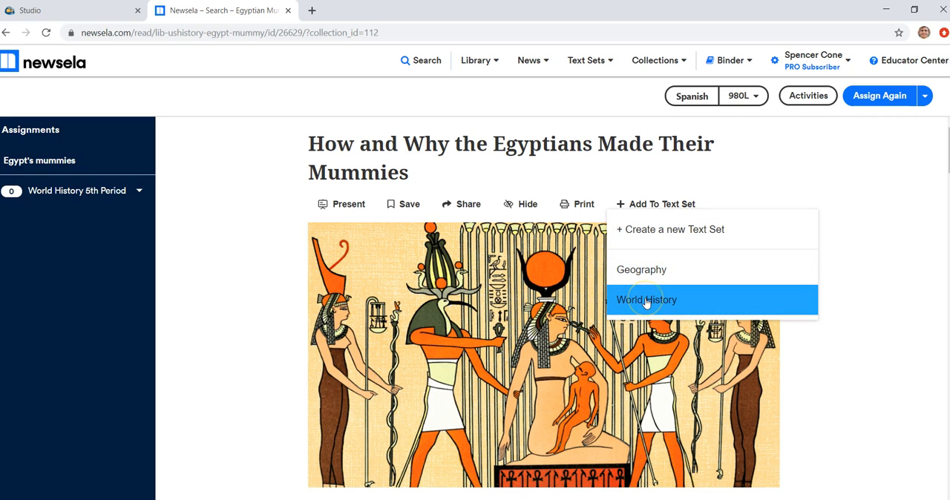
{"action": "left_click", "coordinate": [816, 164]}
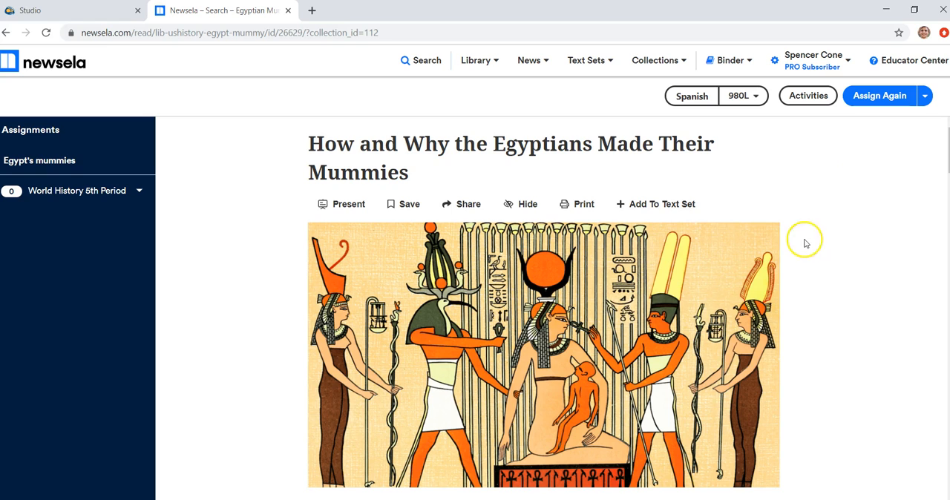
Step: Highlight the article's byline and Text Level details to point them out
{"action": "scroll", "coordinate": [812, 248], "scroll_direction": "down", "scroll_amount": 1}
{"action": "scroll", "coordinate": [812, 248], "scroll_direction": "up", "scroll_amount": 1}
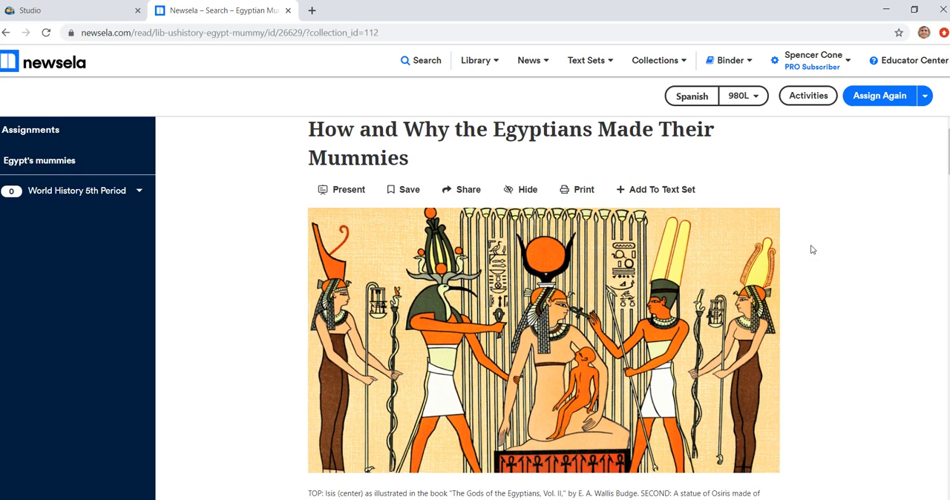
{"action": "scroll", "coordinate": [681, 245], "scroll_direction": "down", "scroll_amount": 2}
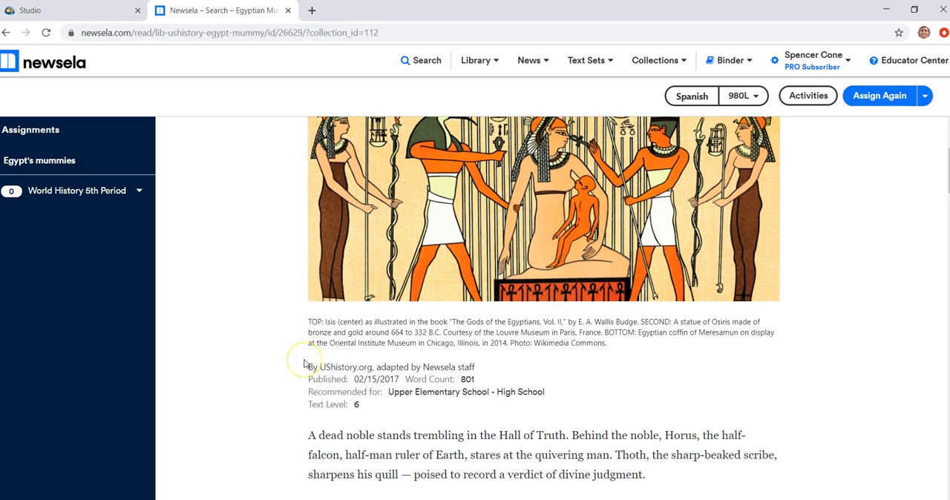
{"action": "scroll", "coordinate": [309, 342], "scroll_direction": "down", "scroll_amount": 1}
{"action": "left_click_drag", "start_coordinate": [307, 332], "coordinate": [338, 327]}
{"action": "left_click", "coordinate": [344, 328]}
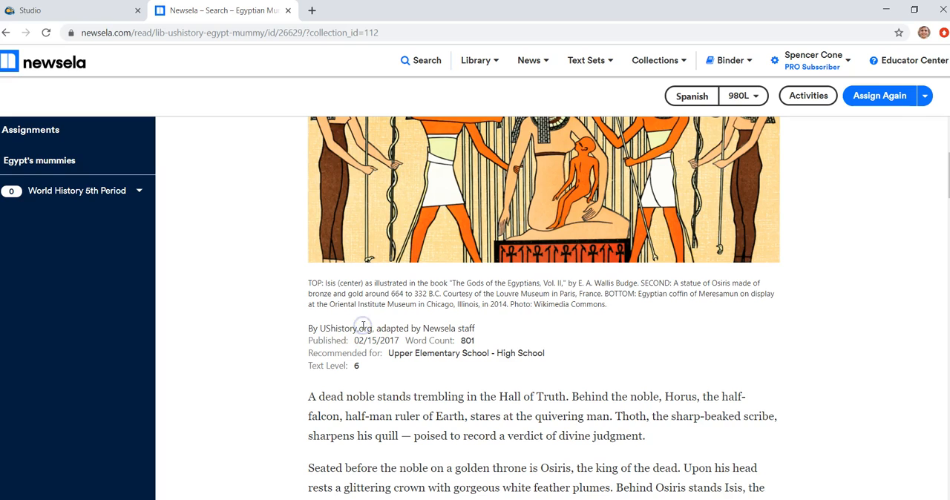
{"action": "left_click_drag", "start_coordinate": [297, 366], "coordinate": [364, 367]}
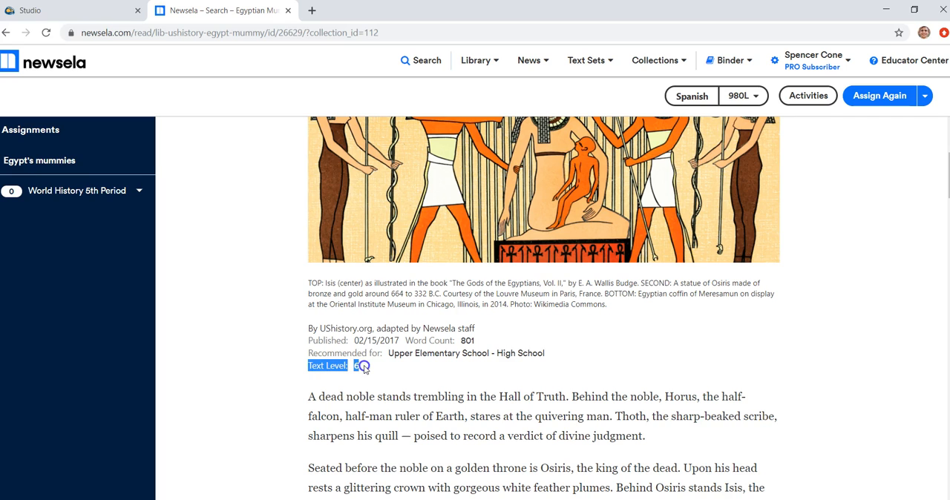
{"action": "left_click", "coordinate": [324, 366]}
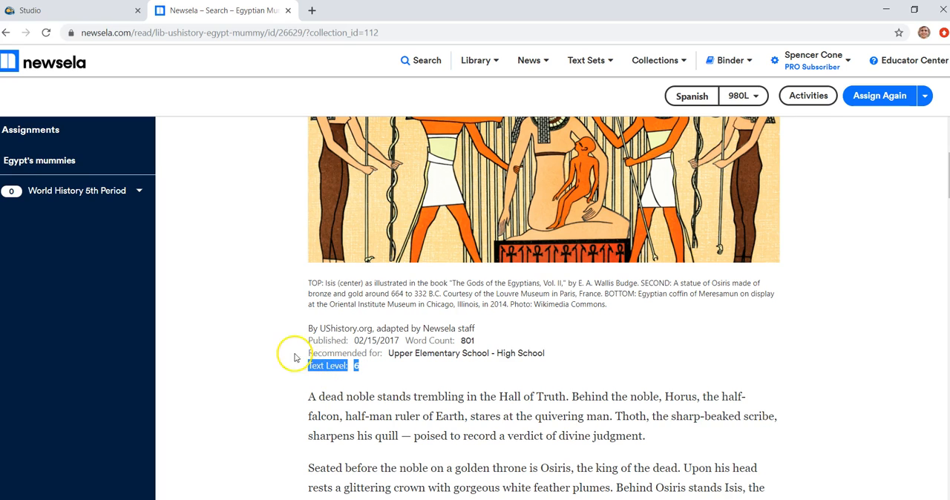
{"action": "left_click", "coordinate": [294, 355]}
Step: Scroll through the full article text and return to its title
{"action": "scroll", "coordinate": [309, 348], "scroll_direction": "down", "scroll_amount": 2}
{"action": "scroll", "coordinate": [308, 348], "scroll_direction": "down", "scroll_amount": 2}
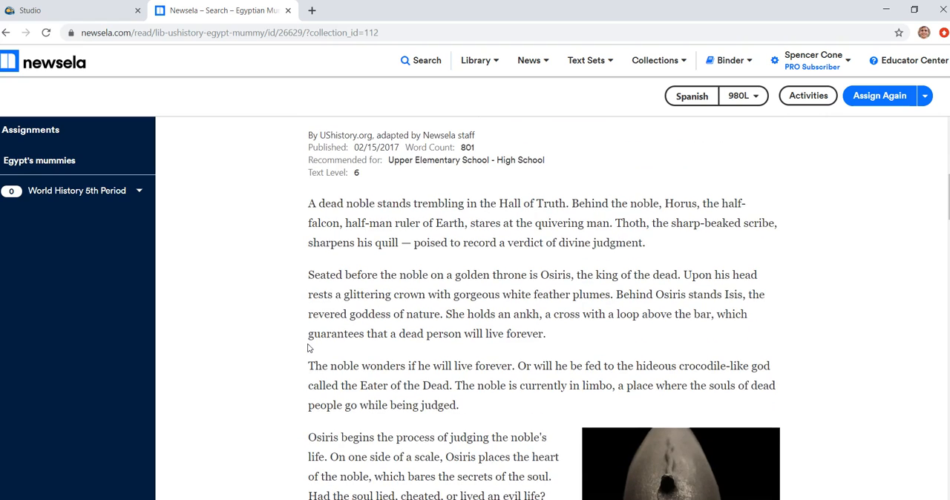
{"action": "scroll", "coordinate": [308, 348], "scroll_direction": "down", "scroll_amount": 4}
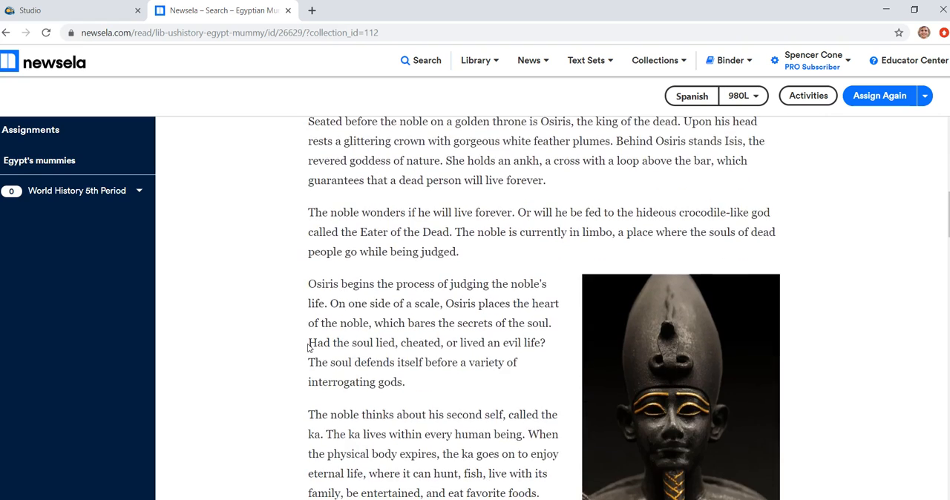
{"action": "scroll", "coordinate": [308, 348], "scroll_direction": "down", "scroll_amount": 3}
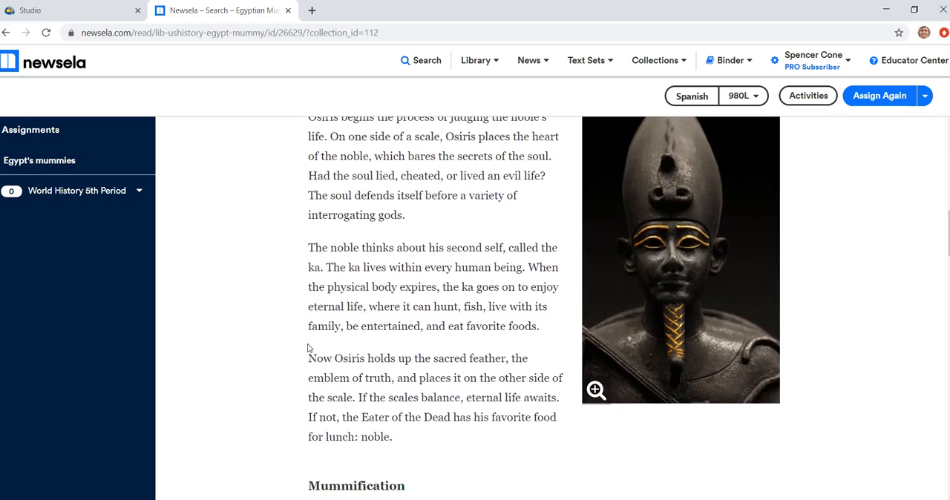
{"action": "scroll", "coordinate": [308, 348], "scroll_direction": "down", "scroll_amount": 3}
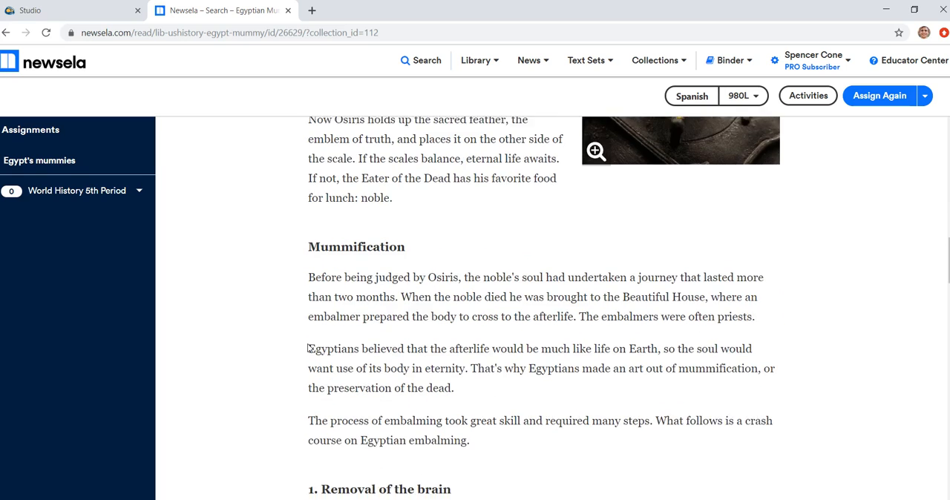
{"action": "scroll", "coordinate": [308, 347], "scroll_direction": "down", "scroll_amount": 3}
{"action": "scroll", "coordinate": [309, 348], "scroll_direction": "up", "scroll_amount": 2}
{"action": "scroll", "coordinate": [310, 348], "scroll_direction": "down", "scroll_amount": 3}
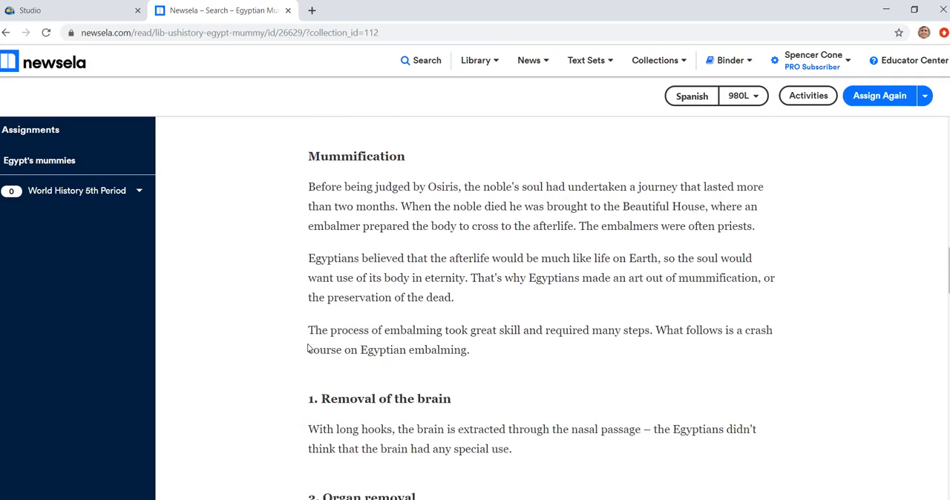
{"action": "scroll", "coordinate": [308, 347], "scroll_direction": "down", "scroll_amount": 7}
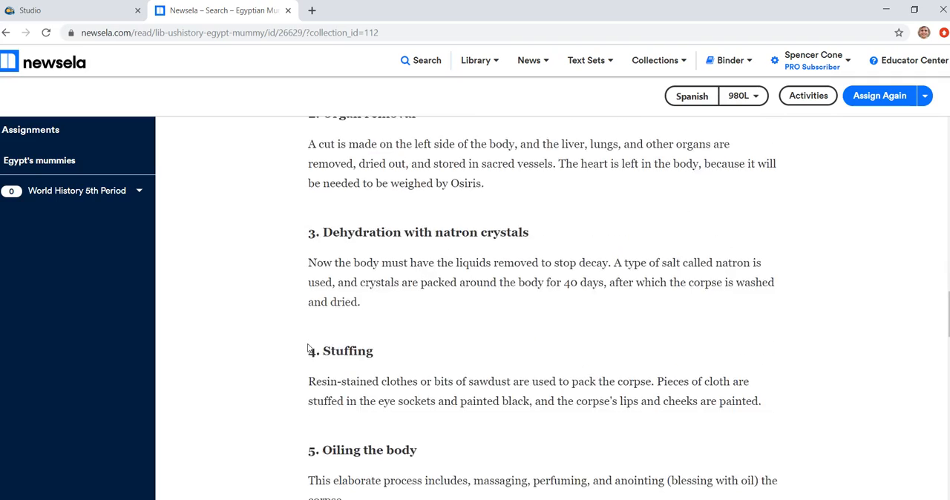
{"action": "scroll", "coordinate": [310, 348], "scroll_direction": "down", "scroll_amount": 3}
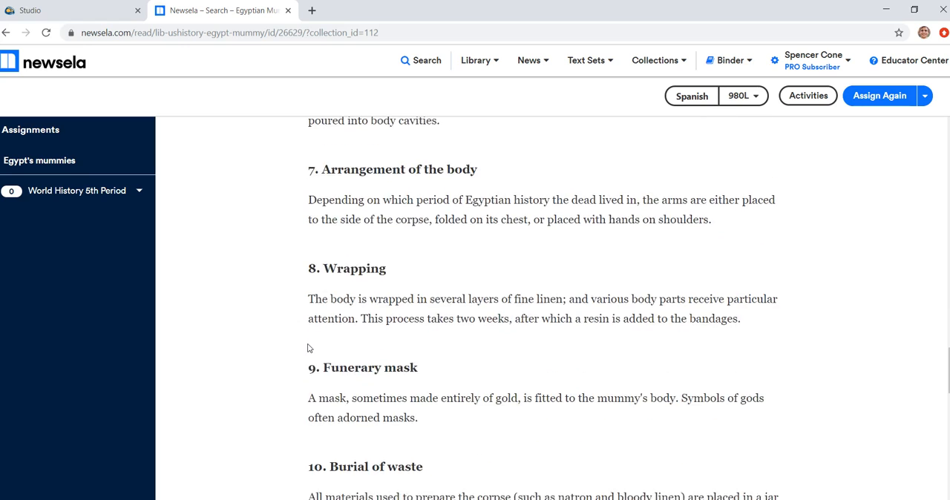
{"action": "scroll", "coordinate": [310, 348], "scroll_direction": "down", "scroll_amount": 2}
{"action": "scroll", "coordinate": [310, 348], "scroll_direction": "down", "scroll_amount": 3}
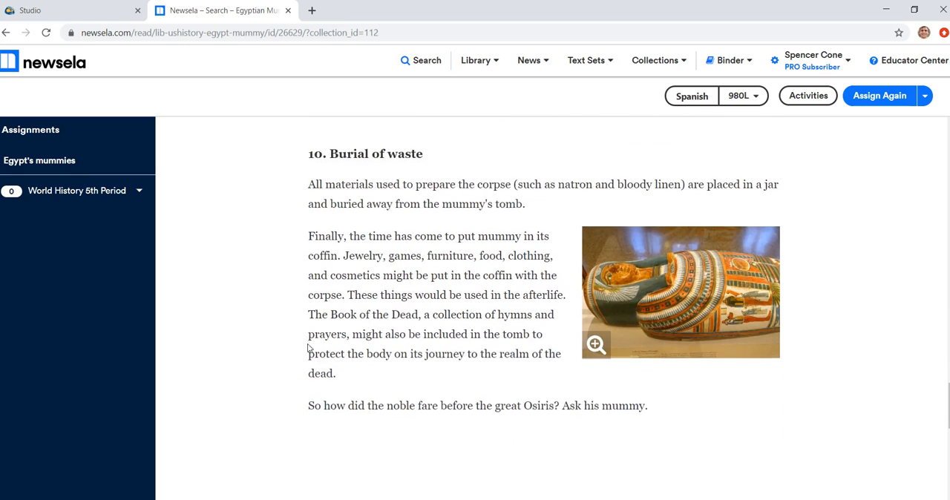
{"action": "scroll", "coordinate": [310, 349], "scroll_direction": "up", "scroll_amount": 15}
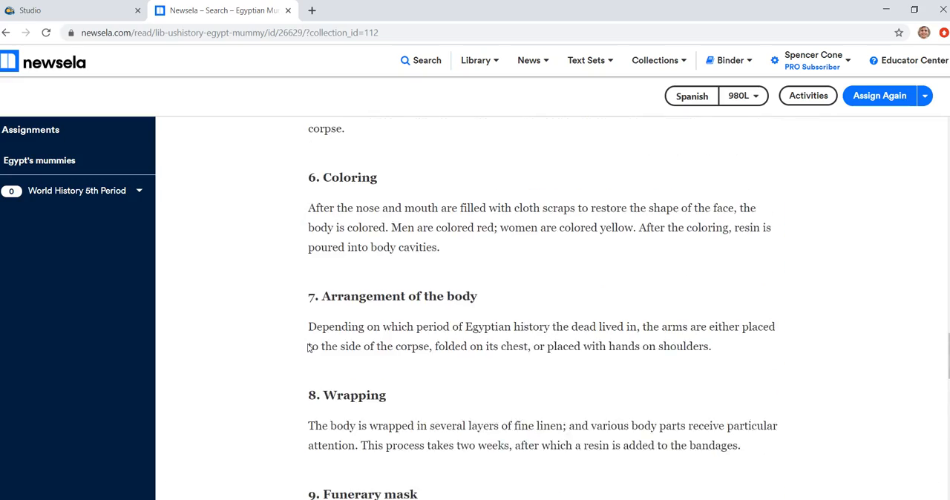
{"action": "scroll", "coordinate": [309, 348], "scroll_direction": "up", "scroll_amount": 15}
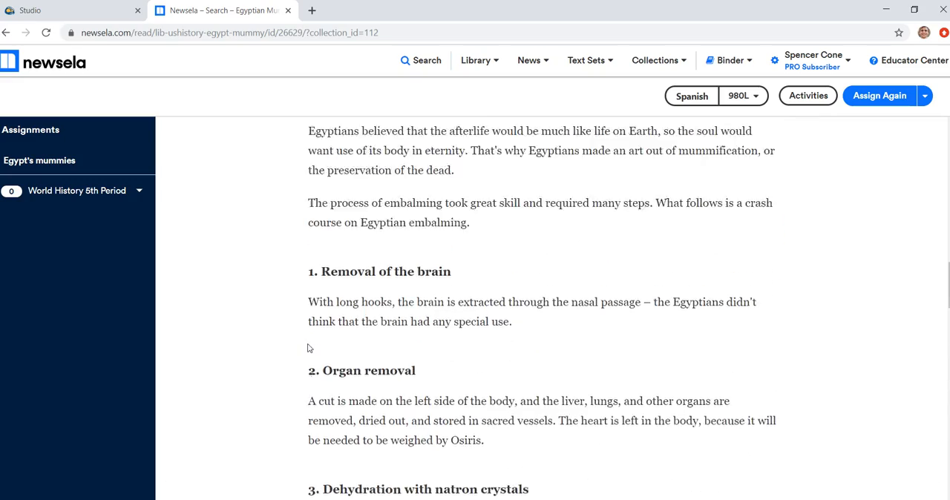
{"action": "scroll", "coordinate": [308, 347], "scroll_direction": "up", "scroll_amount": 5}
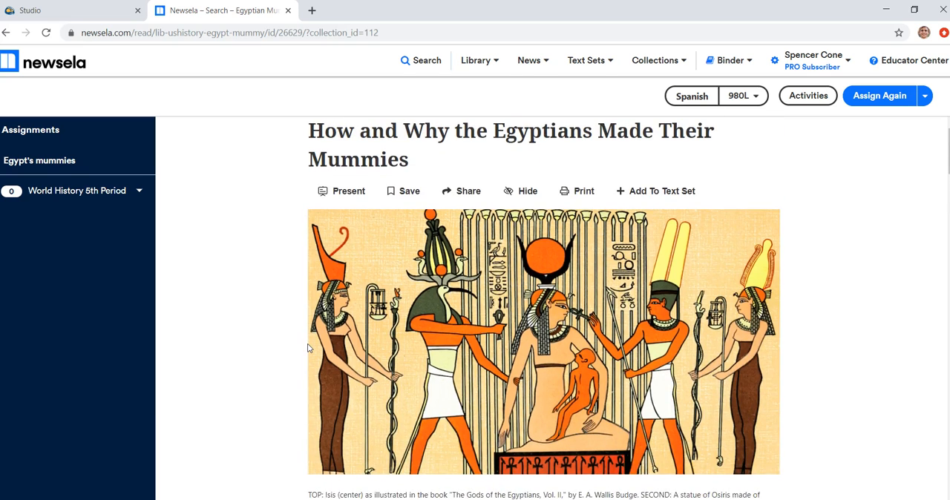
Step: Open the reading level list and choose English 980L
{"action": "left_click", "coordinate": [737, 96]}
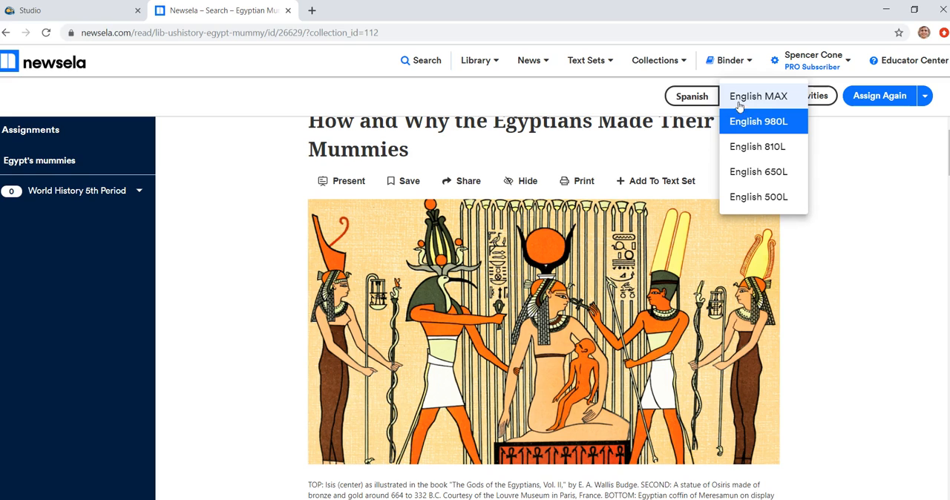
{"action": "left_click", "coordinate": [756, 120]}
{"action": "left_click", "coordinate": [802, 123]}
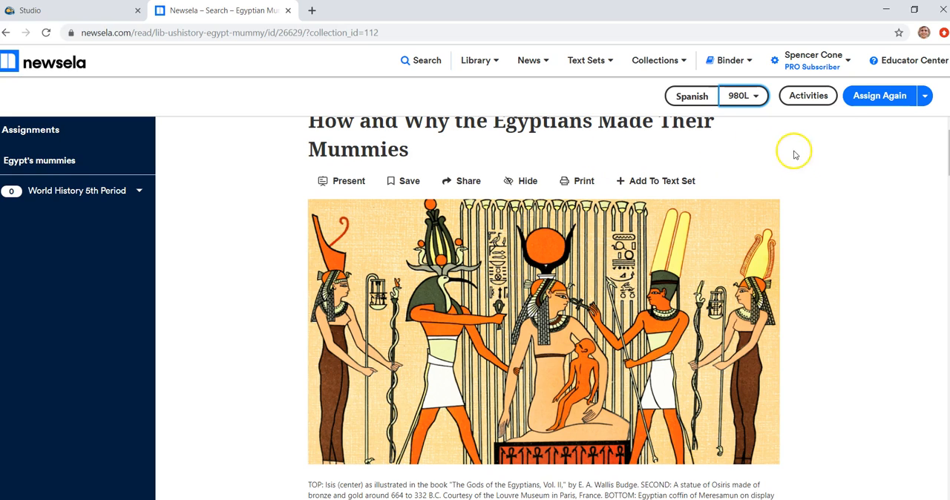
Step: Create an assignment from the article and assign it to the World History: 5th Period class
{"action": "left_click", "coordinate": [925, 97]}
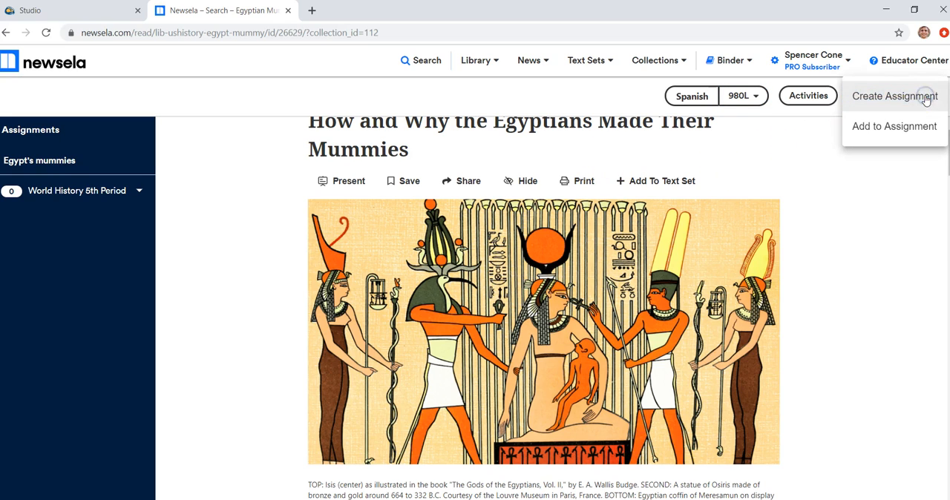
{"action": "left_click", "coordinate": [902, 100]}
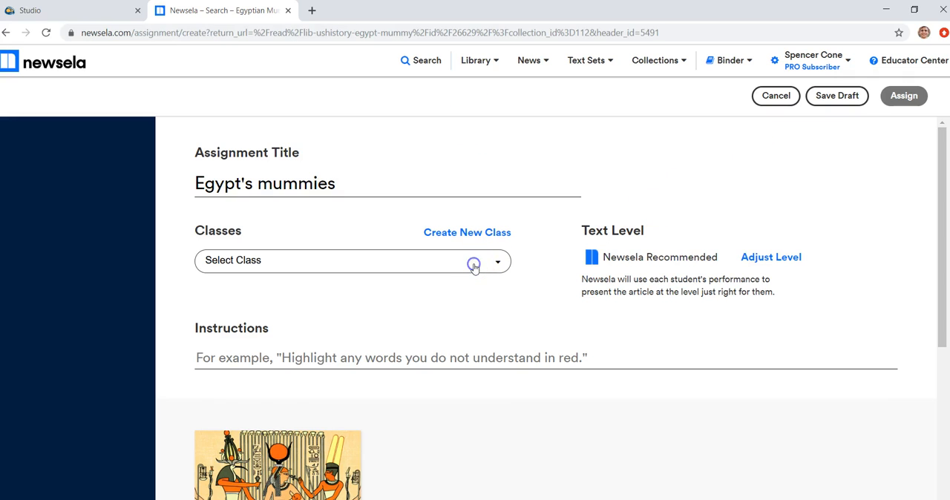
{"action": "left_click", "coordinate": [474, 266]}
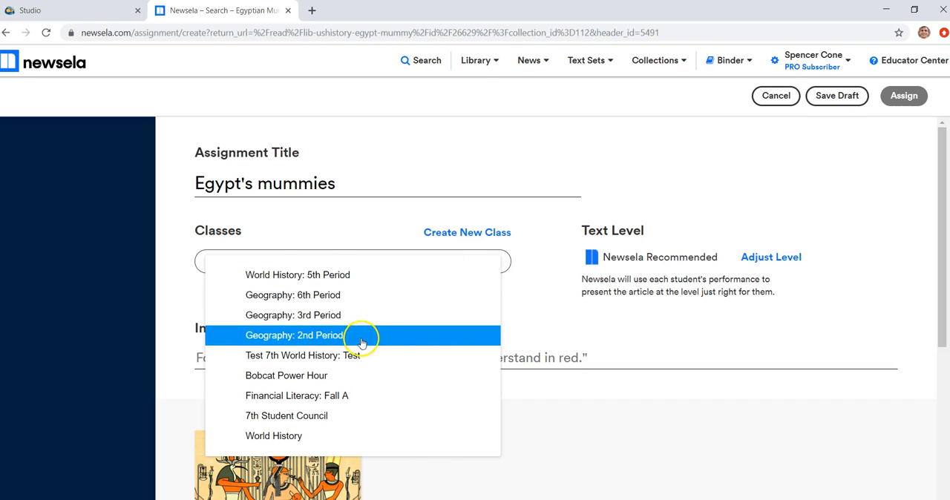
{"action": "left_click", "coordinate": [354, 275]}
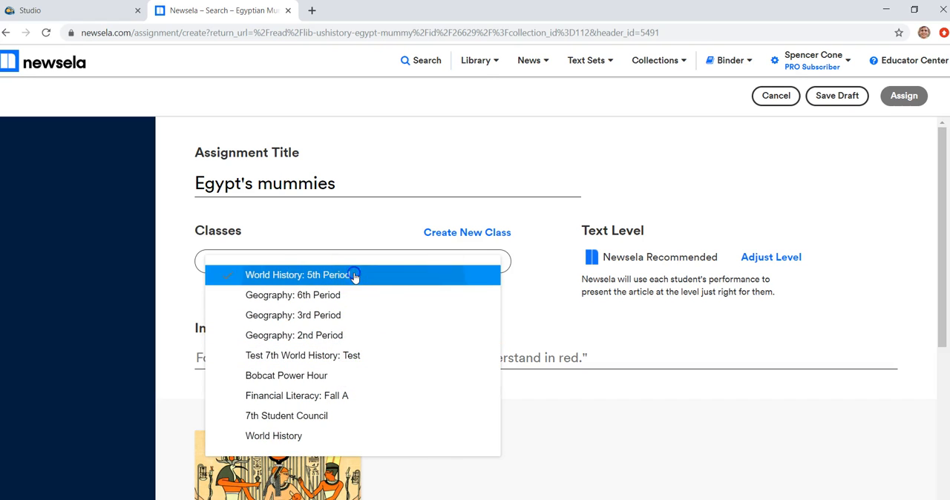
{"action": "left_click", "coordinate": [499, 213]}
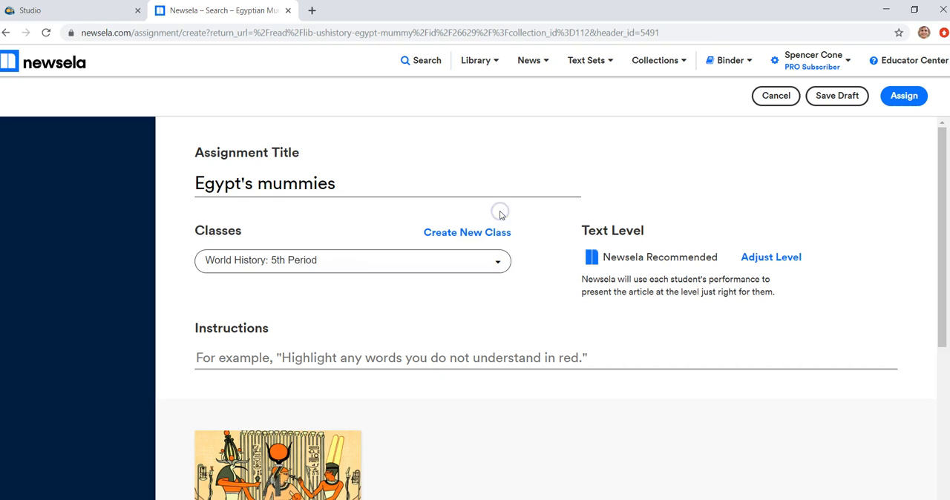
{"action": "scroll", "coordinate": [551, 243], "scroll_direction": "down", "scroll_amount": 2}
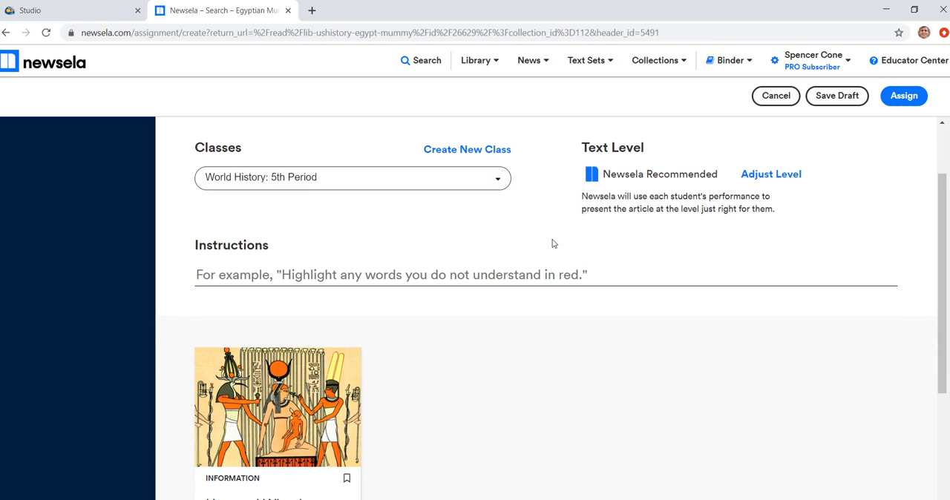
{"action": "left_click", "coordinate": [760, 176]}
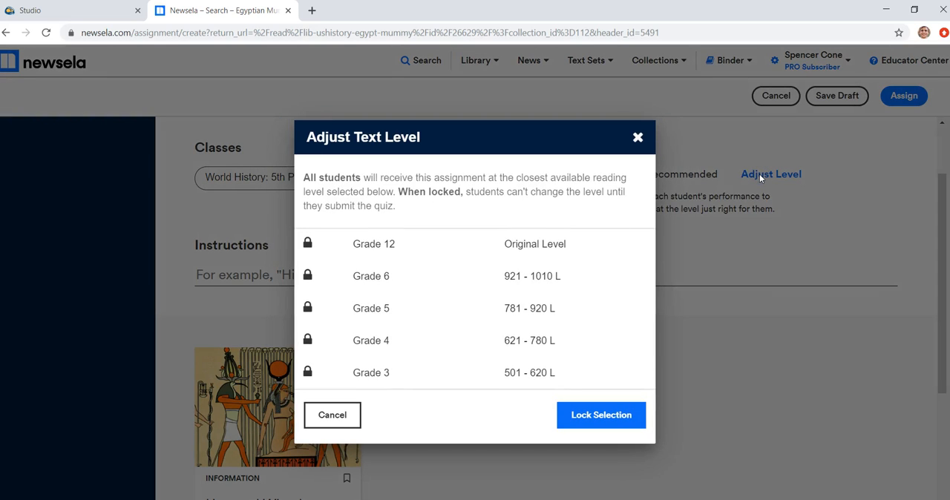
{"action": "left_click", "coordinate": [479, 278]}
{"action": "left_click", "coordinate": [443, 284]}
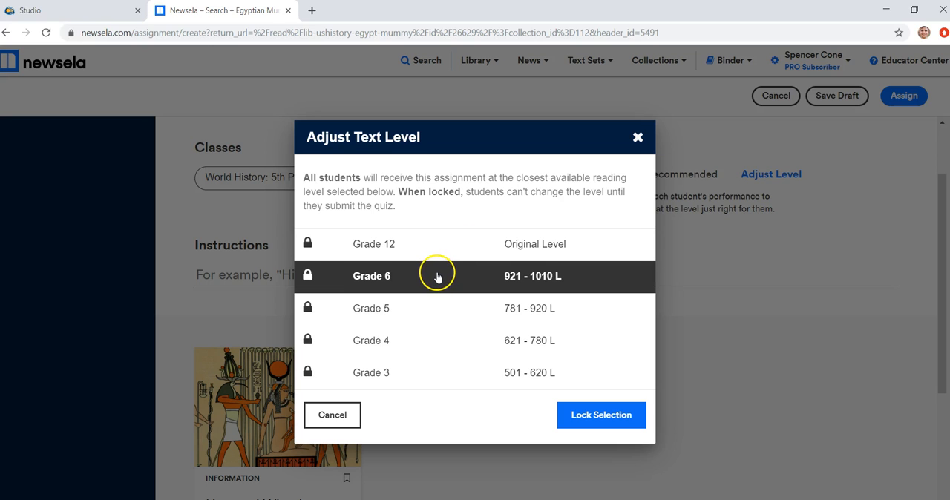
{"action": "left_click", "coordinate": [429, 276]}
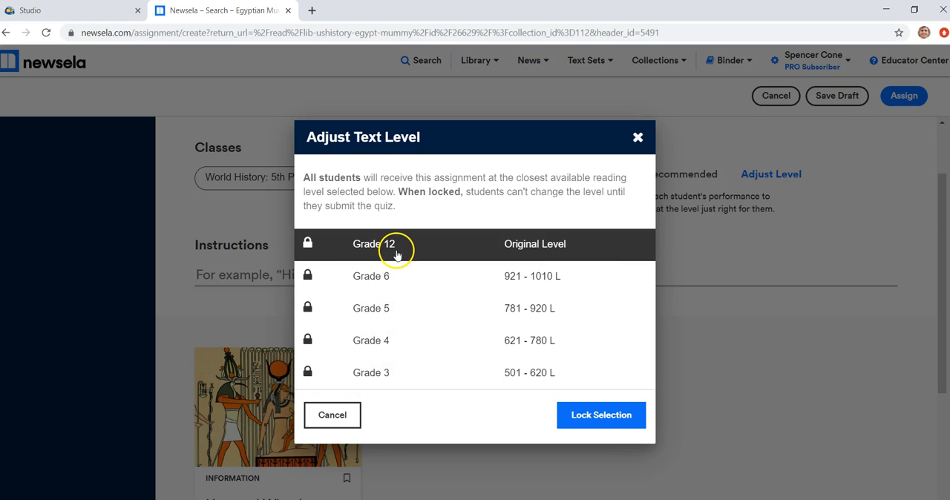
{"action": "left_click", "coordinate": [342, 420]}
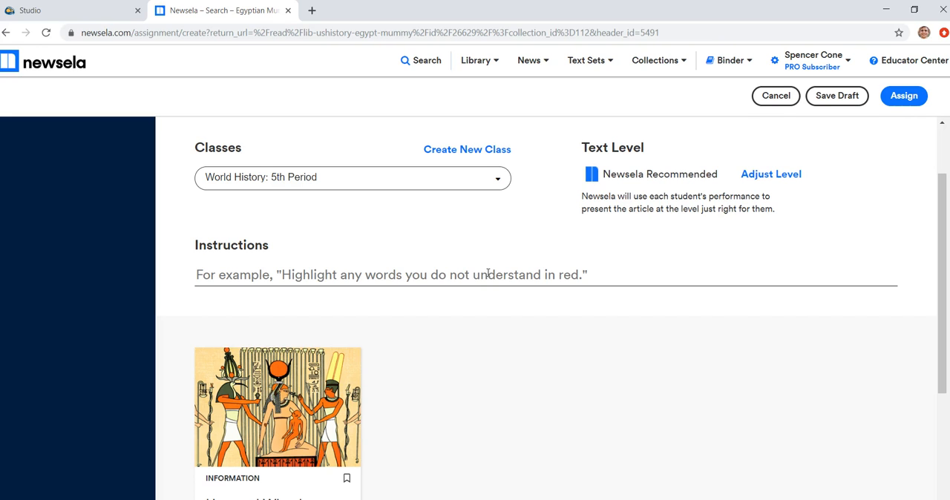
Step: Enter the assignment instructions "Read the article and answer the quiz questions"
{"action": "left_click", "coordinate": [488, 273]}
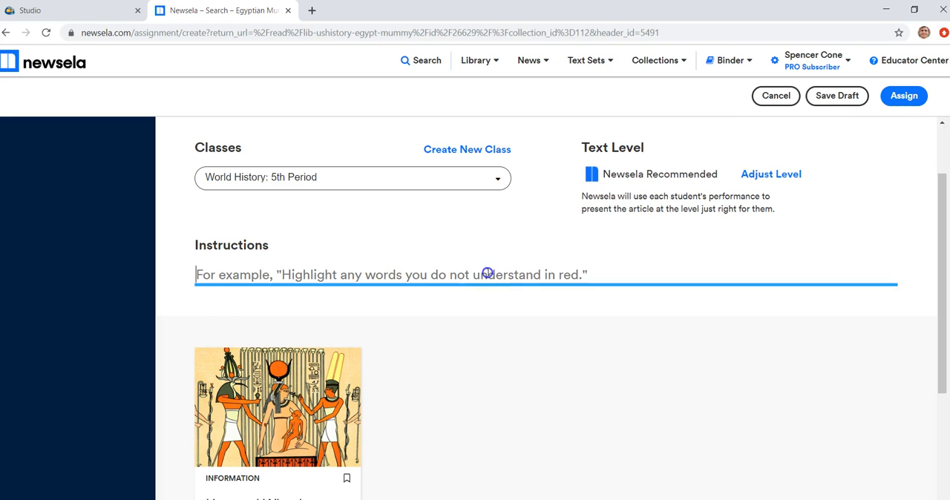
{"action": "type", "text": "Read"}
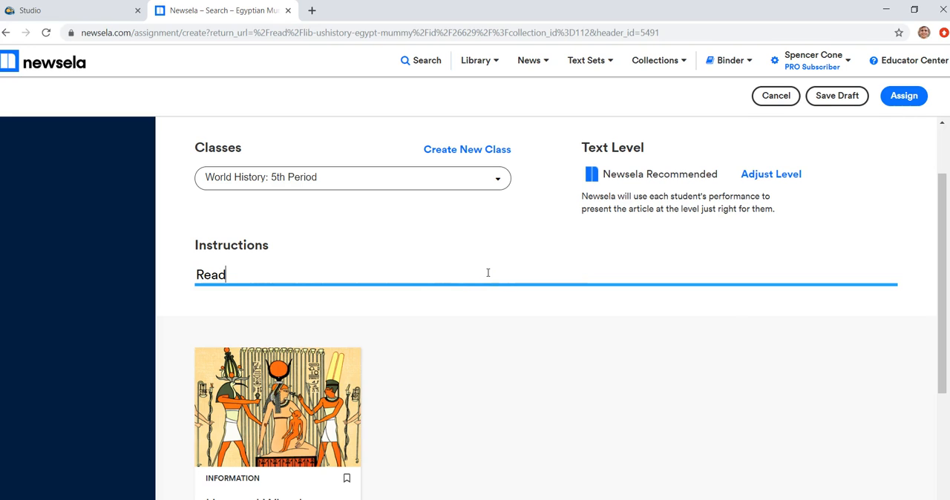
{"action": "type", "text": " the article and a"}
{"action": "type", "text": "nswer the quiz"}
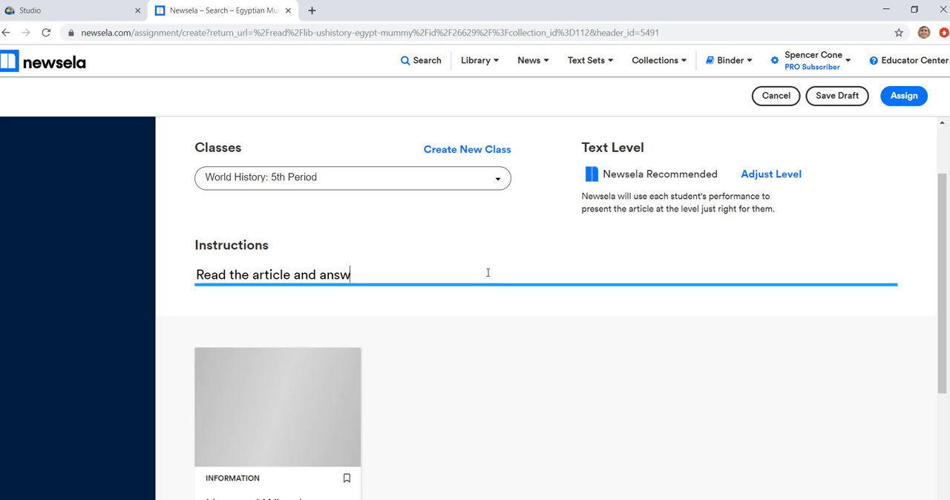
{"action": "type", "text": " questions."}
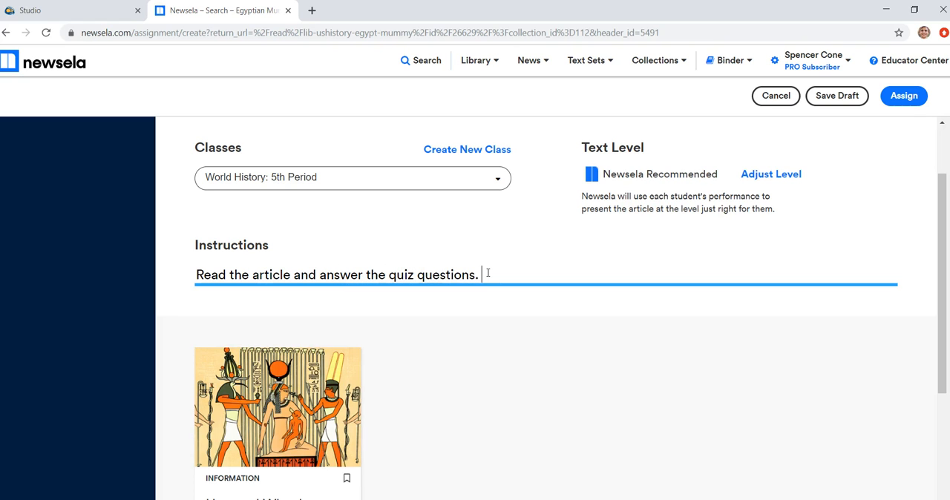
Step: Assign the article with its instructions to the World History: 5th Period class
{"action": "left_click", "coordinate": [551, 300]}
{"action": "scroll", "coordinate": [552, 300], "scroll_direction": "down", "scroll_amount": 1}
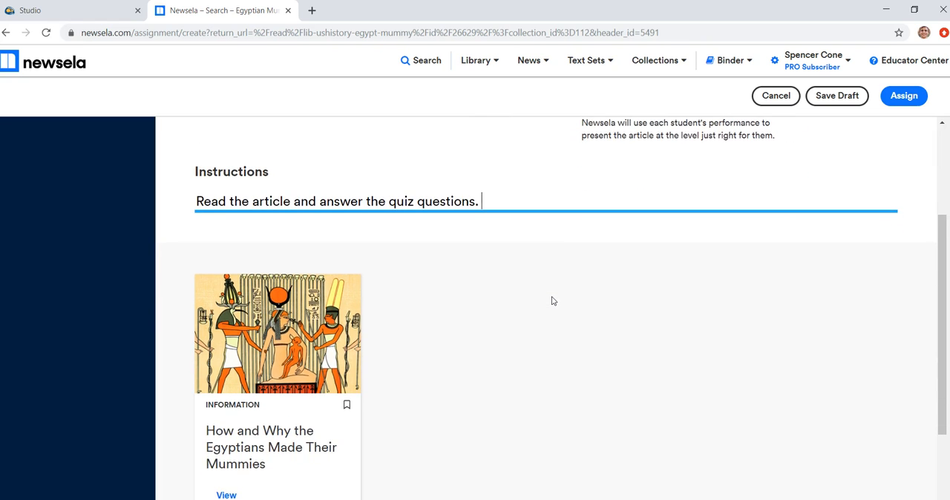
{"action": "scroll", "coordinate": [552, 300], "scroll_direction": "down", "scroll_amount": 1}
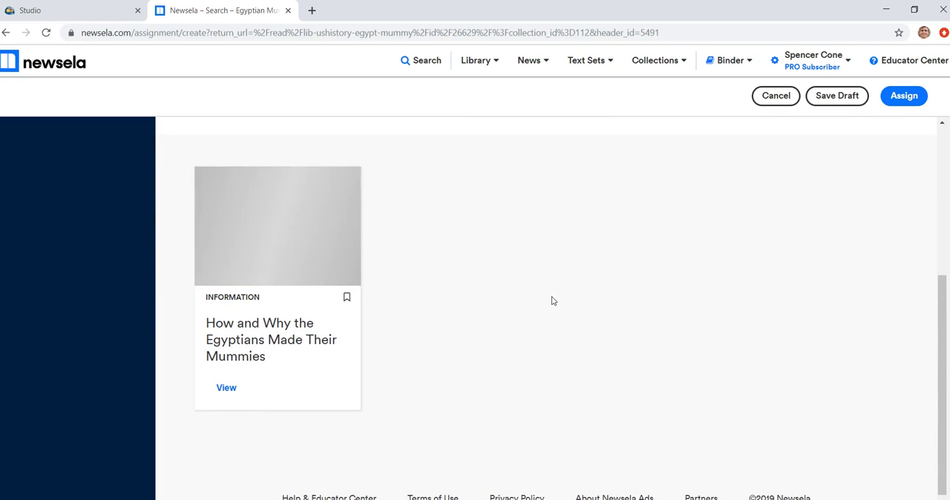
{"action": "scroll", "coordinate": [552, 301], "scroll_direction": "up", "scroll_amount": 2}
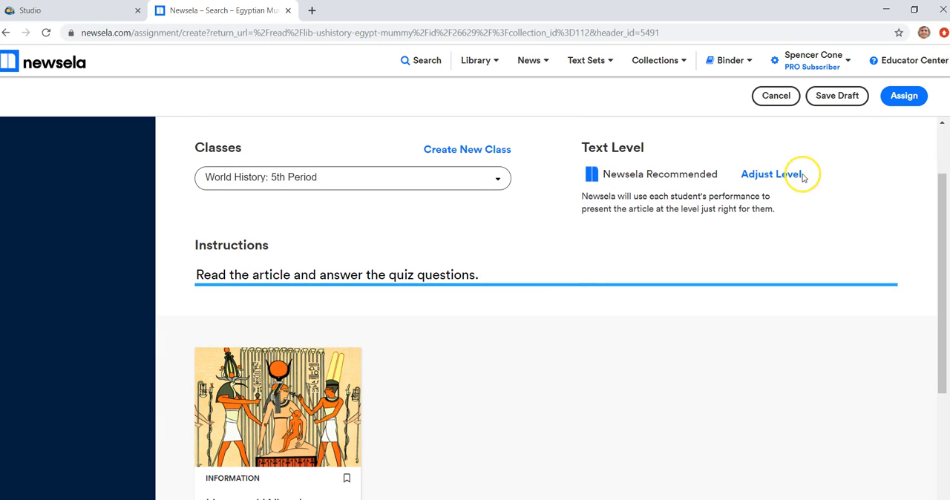
{"action": "left_click", "coordinate": [906, 96]}
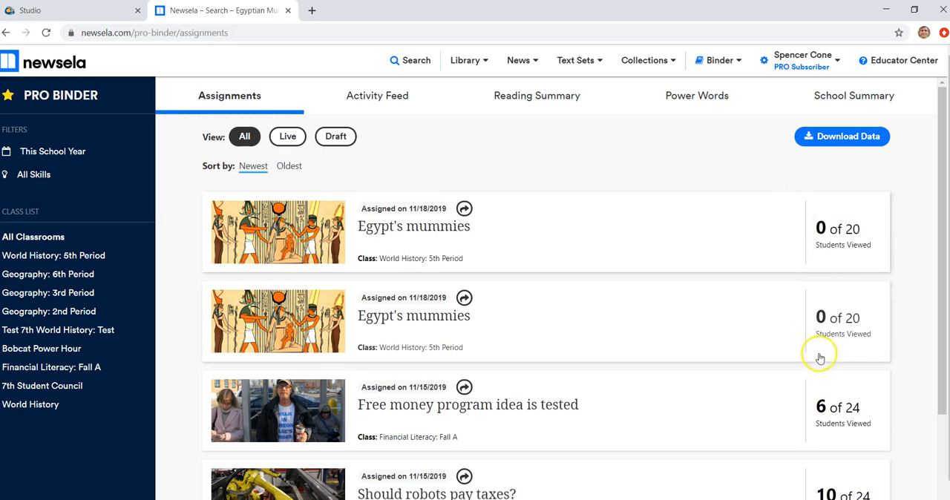
Step: Open the Text Sets for Math collection page from the text sets list
{"action": "scroll", "coordinate": [808, 422], "scroll_direction": "down", "scroll_amount": 2}
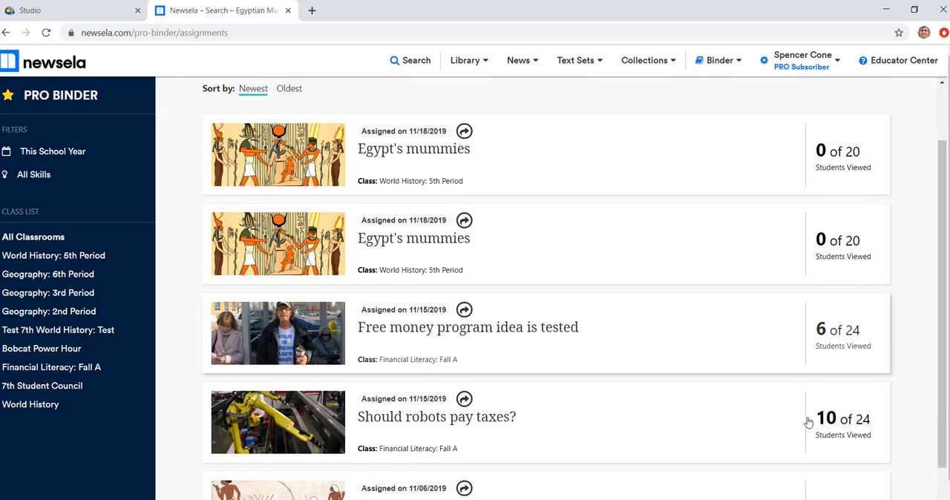
{"action": "scroll", "coordinate": [808, 422], "scroll_direction": "up", "scroll_amount": 2}
{"action": "scroll", "coordinate": [808, 422], "scroll_direction": "up", "scroll_amount": 1}
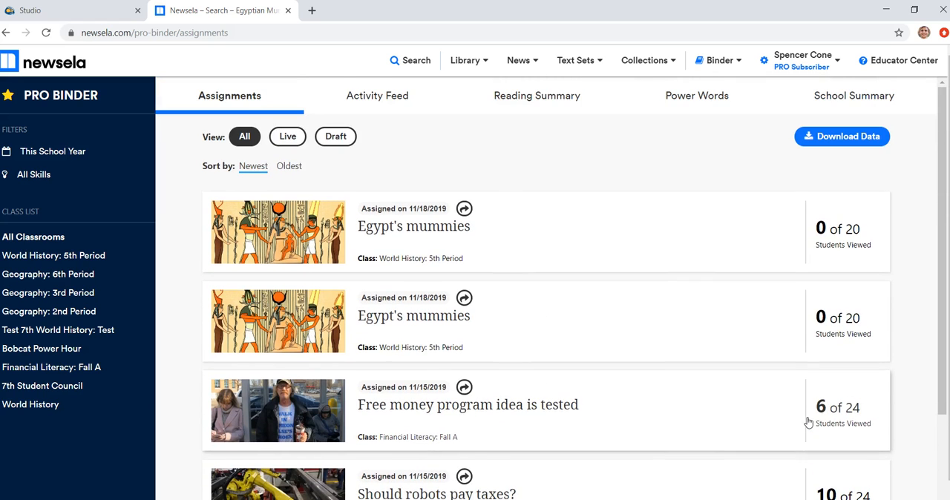
{"action": "left_click", "coordinate": [632, 153]}
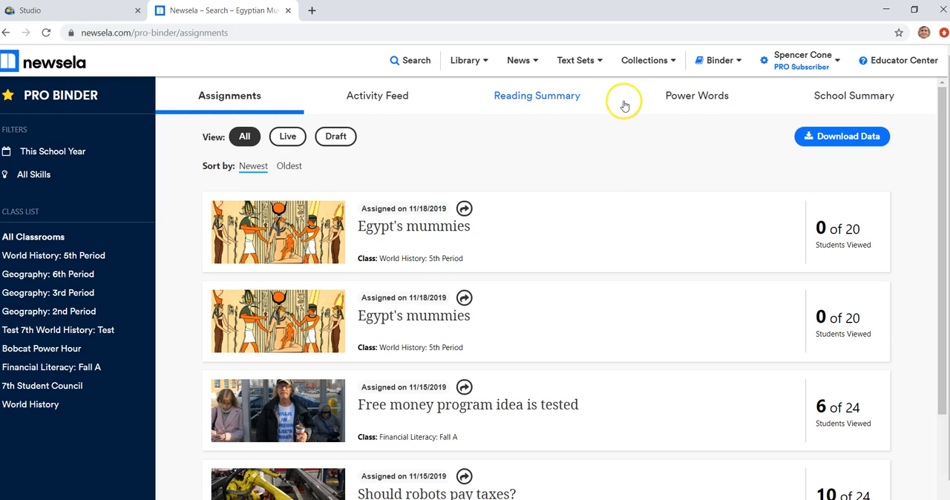
{"action": "left_click", "coordinate": [592, 64]}
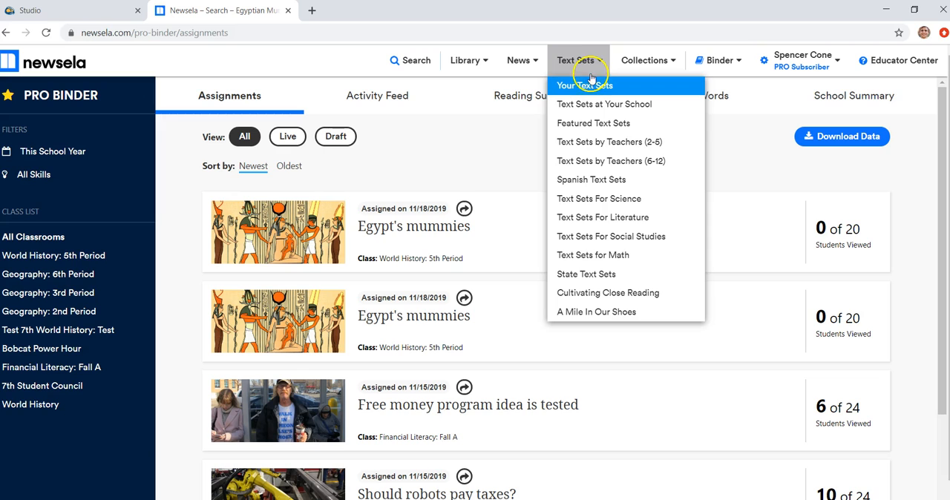
{"action": "left_click", "coordinate": [588, 161]}
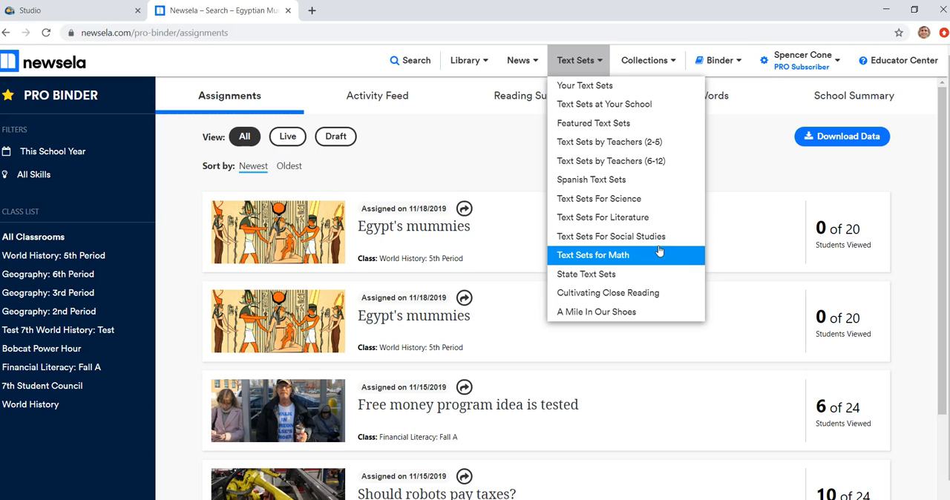
{"action": "left_click", "coordinate": [622, 257]}
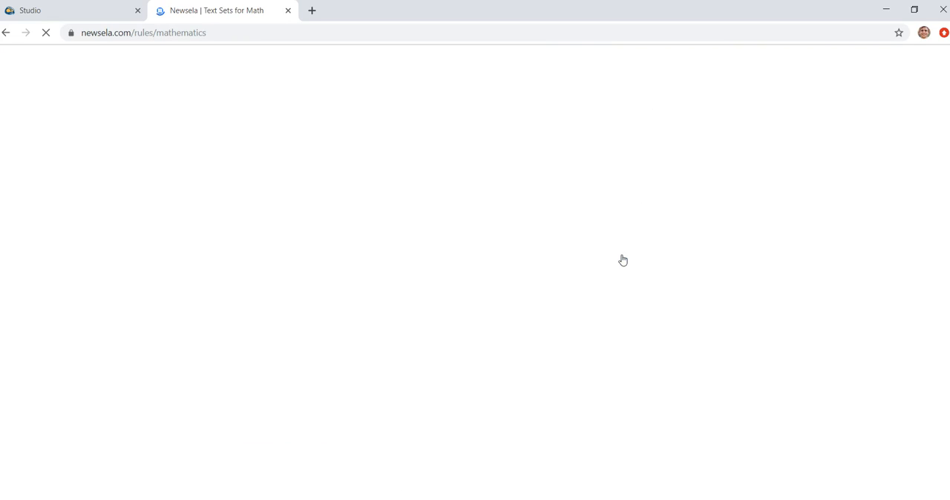
{"action": "left_click", "coordinate": [616, 249]}
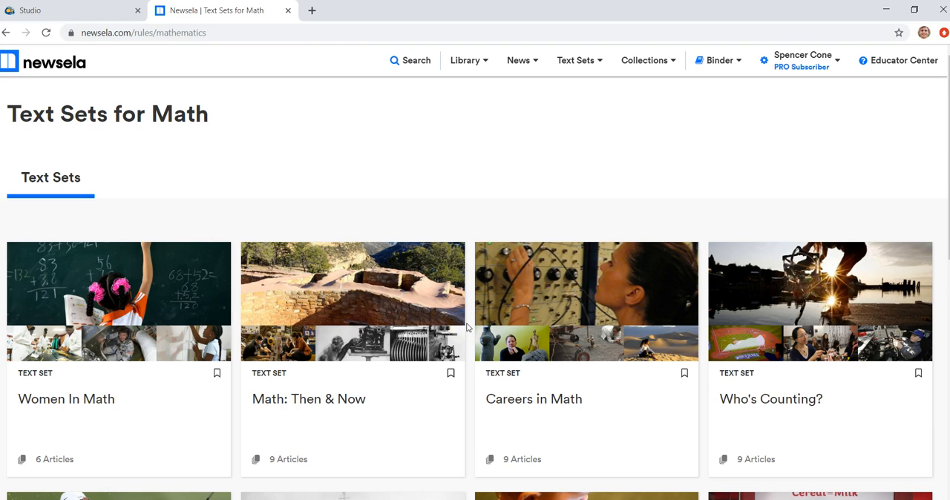
Step: Browse the math text sets down to the end of the list
{"action": "scroll", "coordinate": [467, 327], "scroll_direction": "down", "scroll_amount": 3}
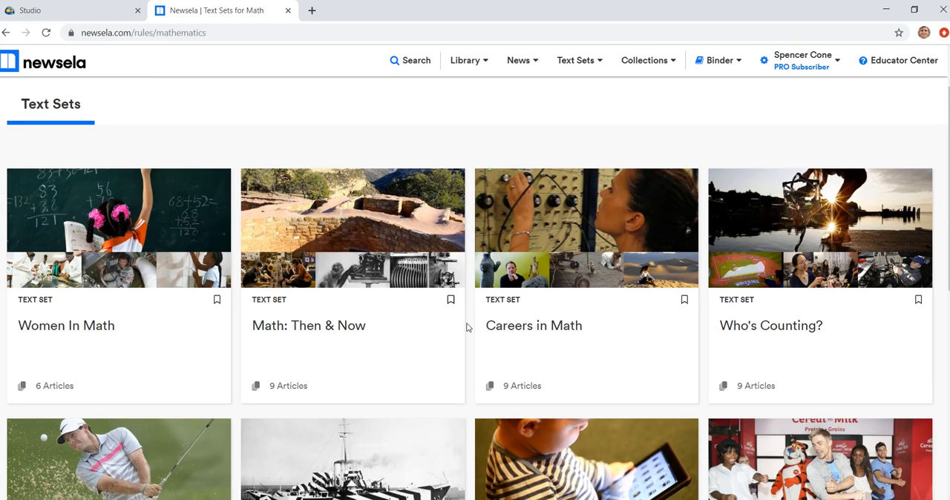
{"action": "scroll", "coordinate": [467, 328], "scroll_direction": "up", "scroll_amount": 1}
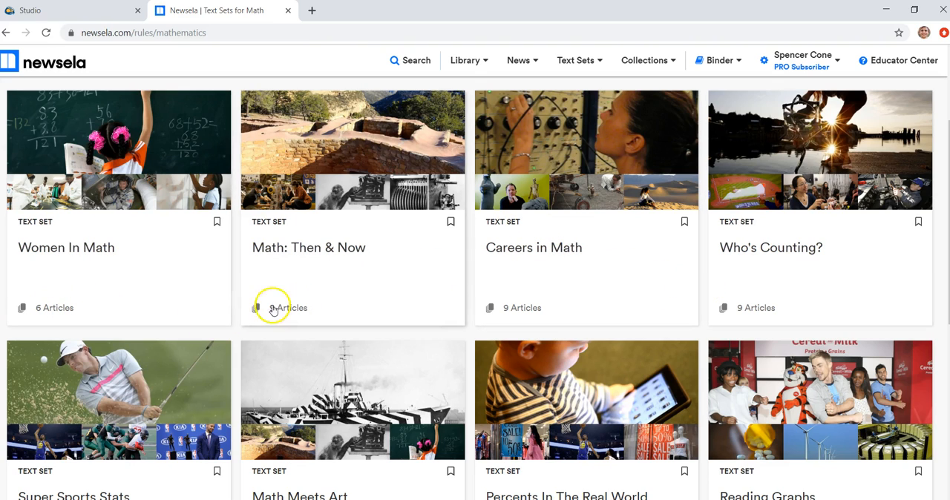
{"action": "scroll", "coordinate": [237, 309], "scroll_direction": "down", "scroll_amount": 3}
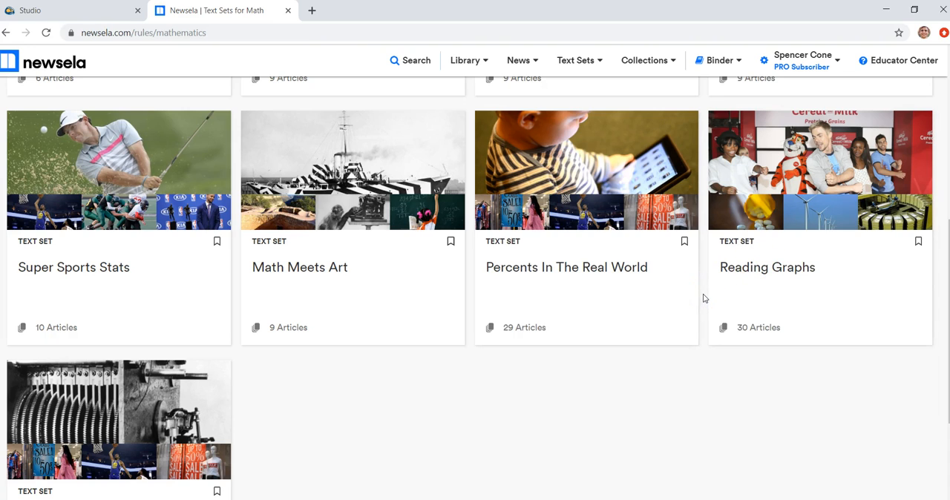
{"action": "scroll", "coordinate": [705, 299], "scroll_direction": "down", "scroll_amount": 1}
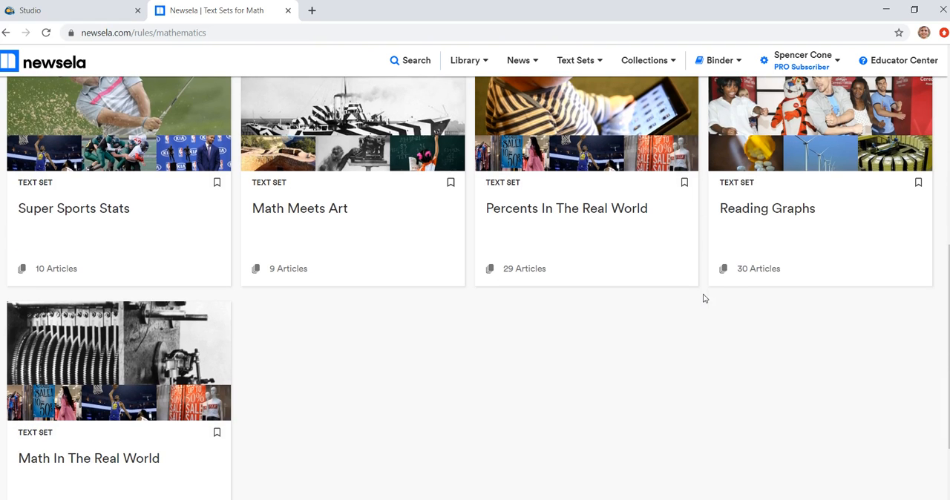
{"action": "scroll", "coordinate": [704, 299], "scroll_direction": "down", "scroll_amount": 2}
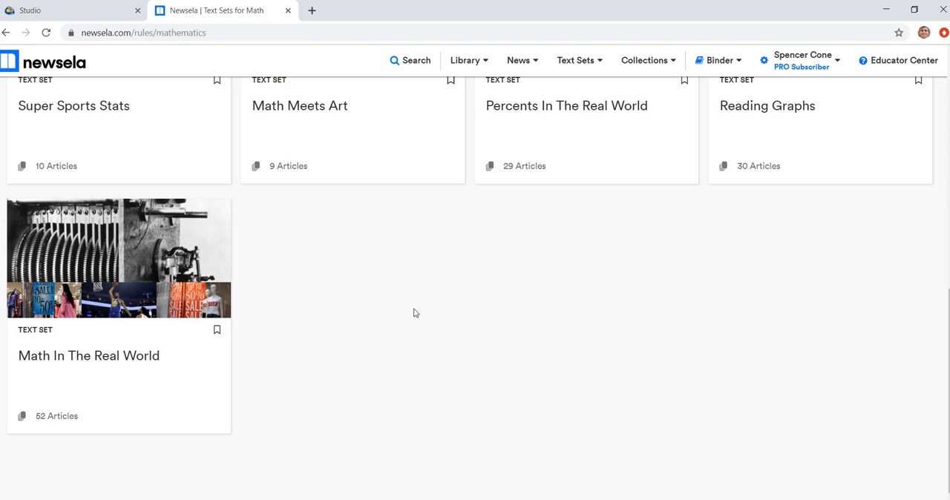
Step: Open Your Text Sets from the text sets list
{"action": "scroll", "coordinate": [414, 313], "scroll_direction": "up", "scroll_amount": 7}
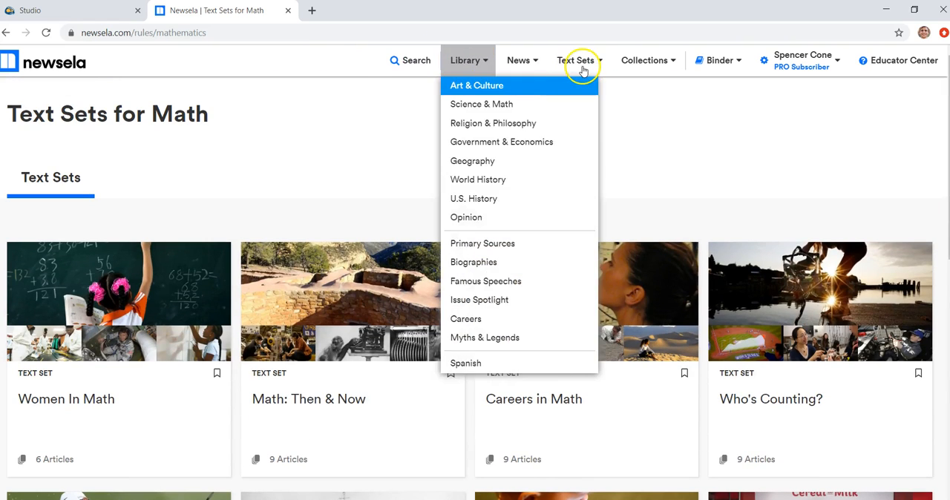
{"action": "mouse_move", "coordinate": [584, 68]}
{"action": "left_click", "coordinate": [580, 87]}
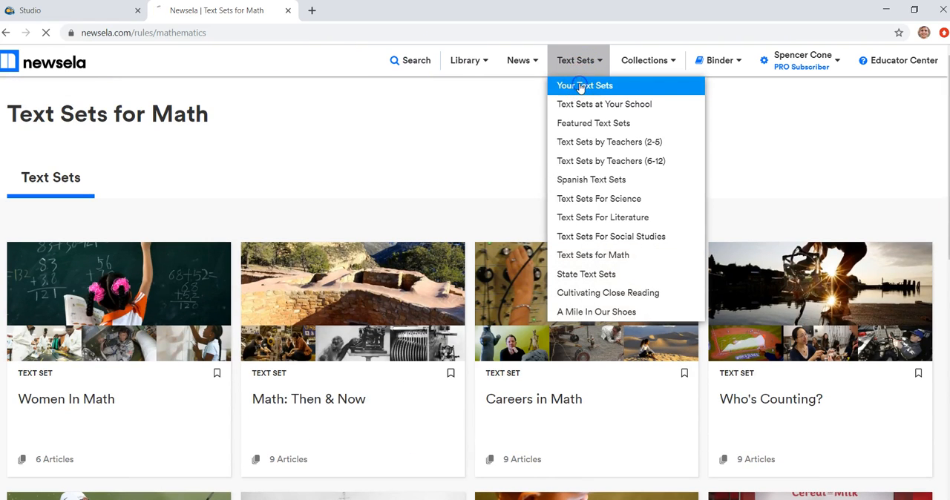